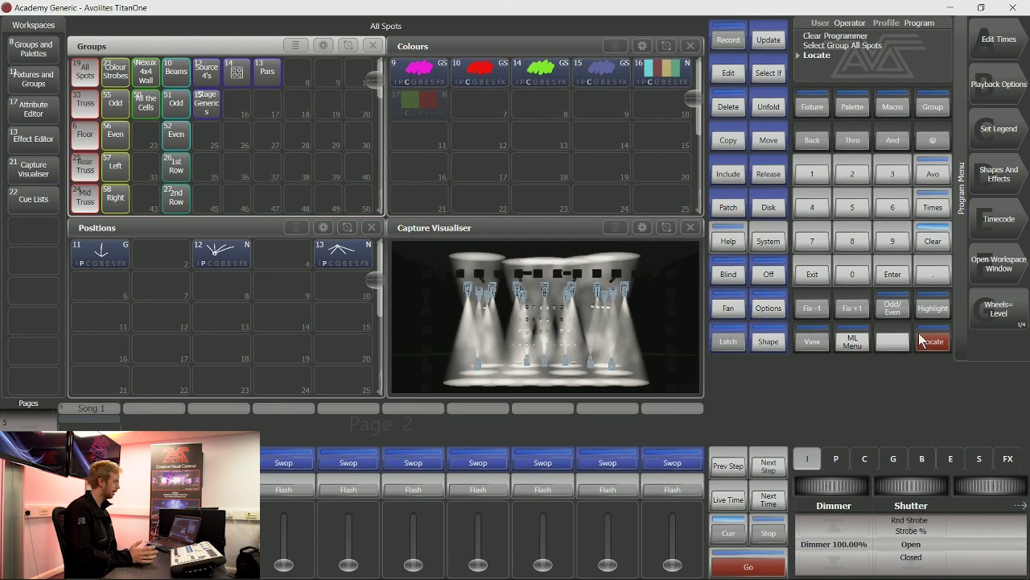
Set the All Spots fixtures to full dimmer, red colour palette 10 and position palette 12.
left_click(833, 530)
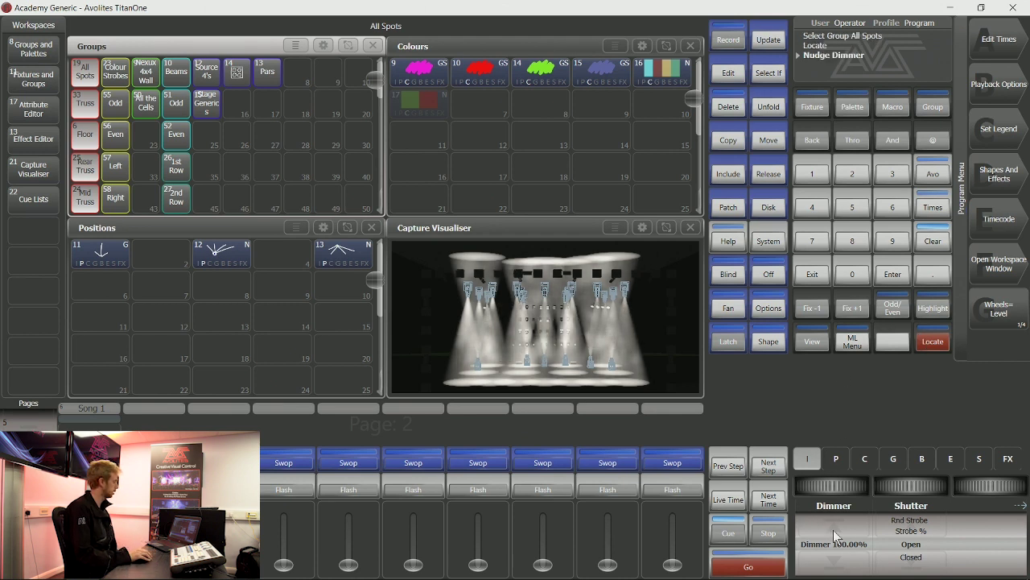
left_click(480, 72)
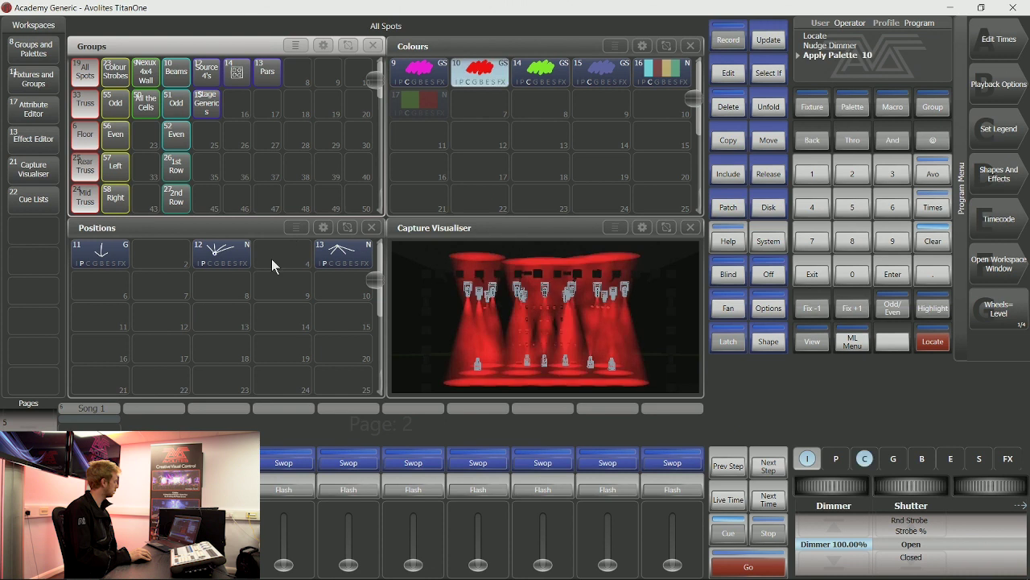
left_click(229, 254)
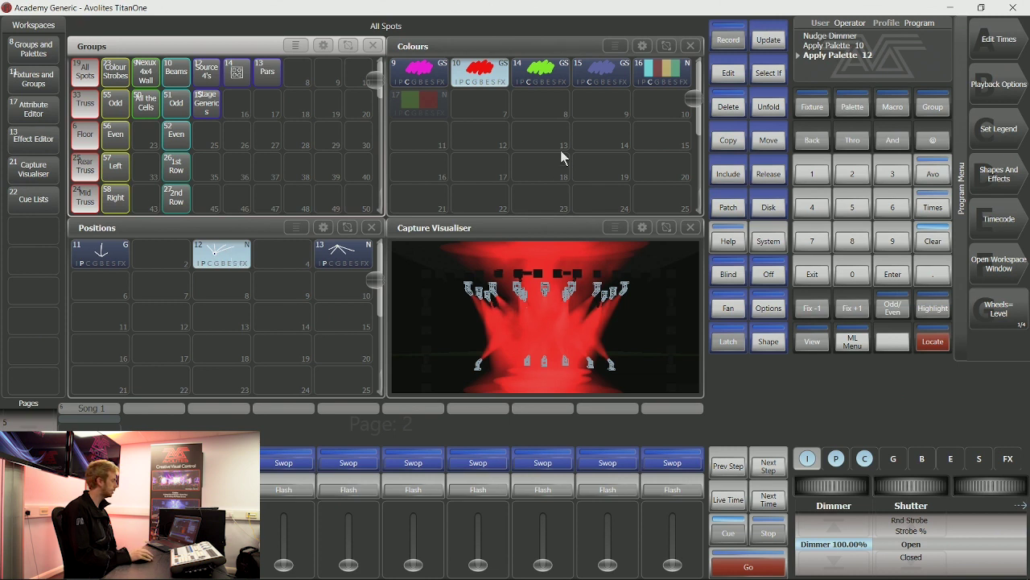
Record the current look as the first cue of a new cue list on playback handle 10.
left_click(734, 40)
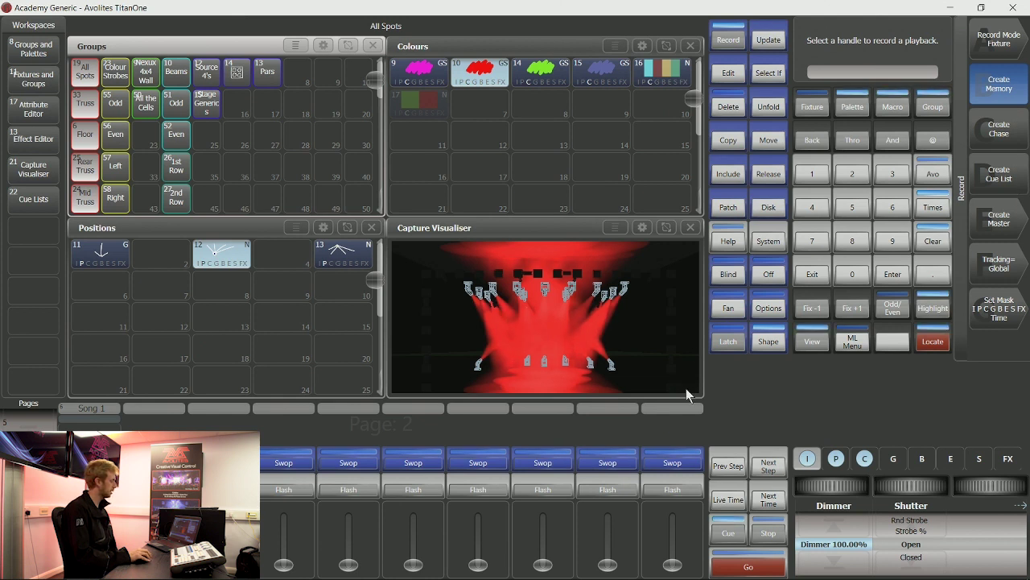
left_click(1017, 185)
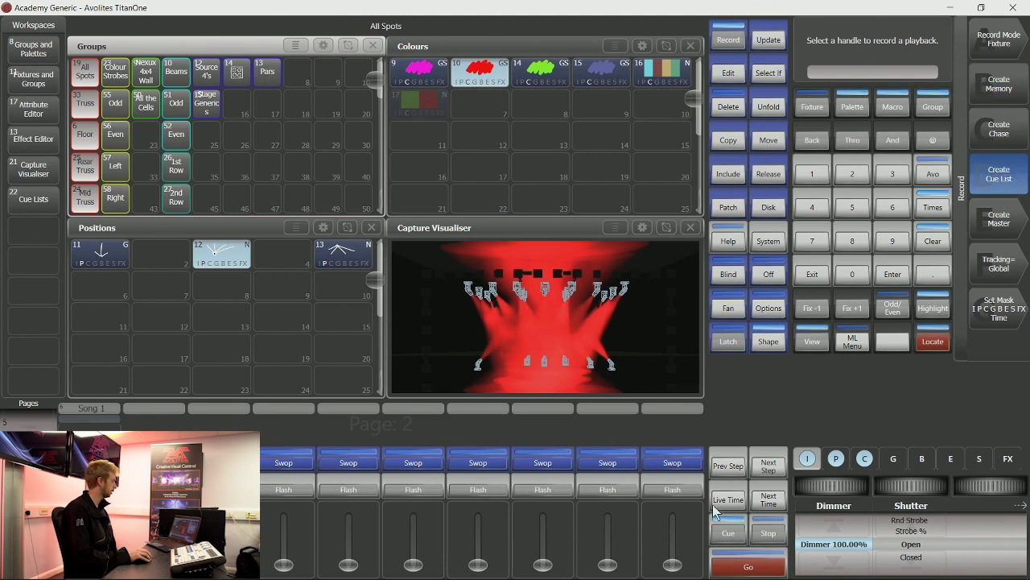
left_click(685, 464)
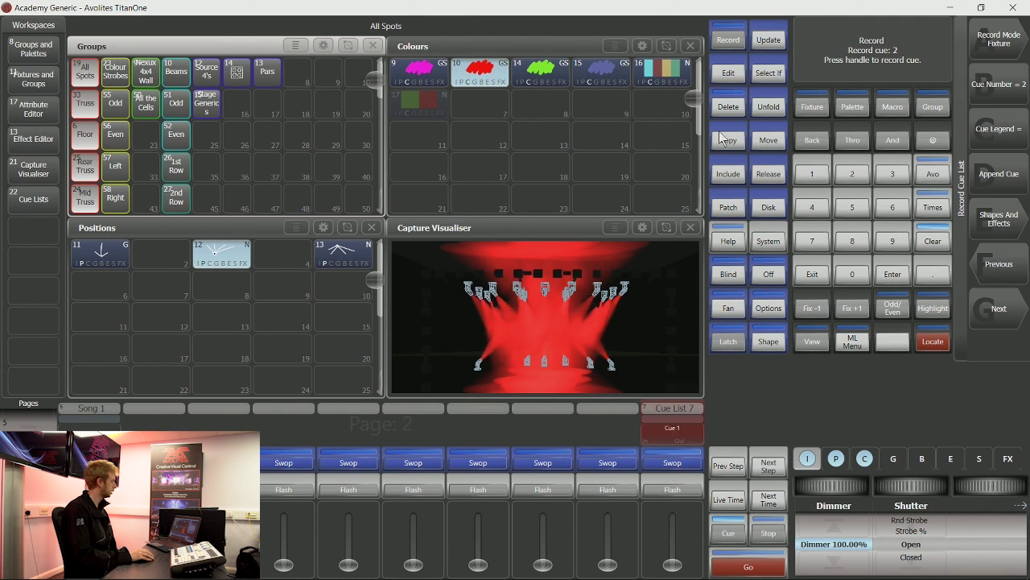
Append cue 2 with green colour palette 14 and position palette 13, and cue 3 with magenta colour palette 9.
left_click(547, 77)
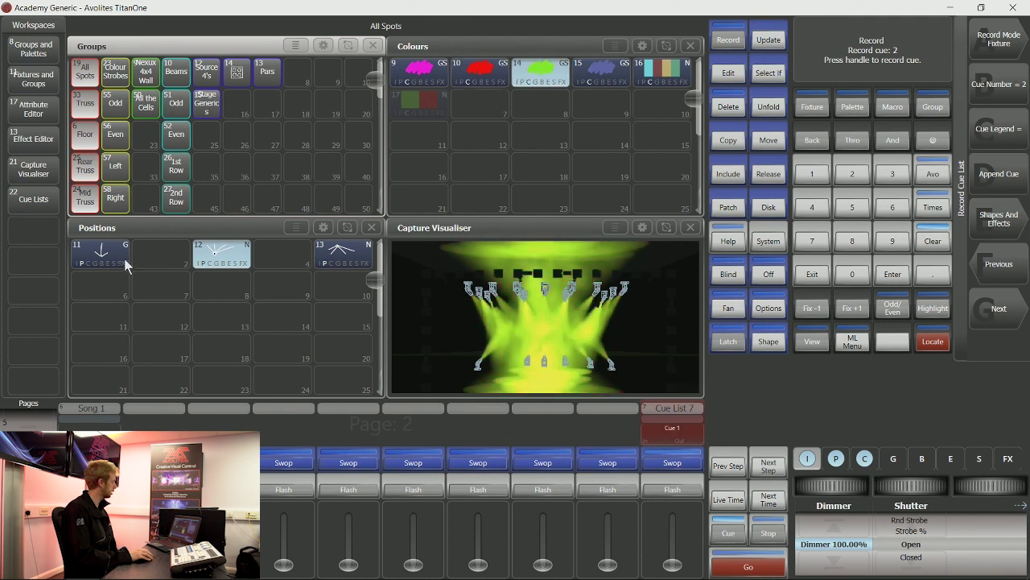
left_click(352, 259)
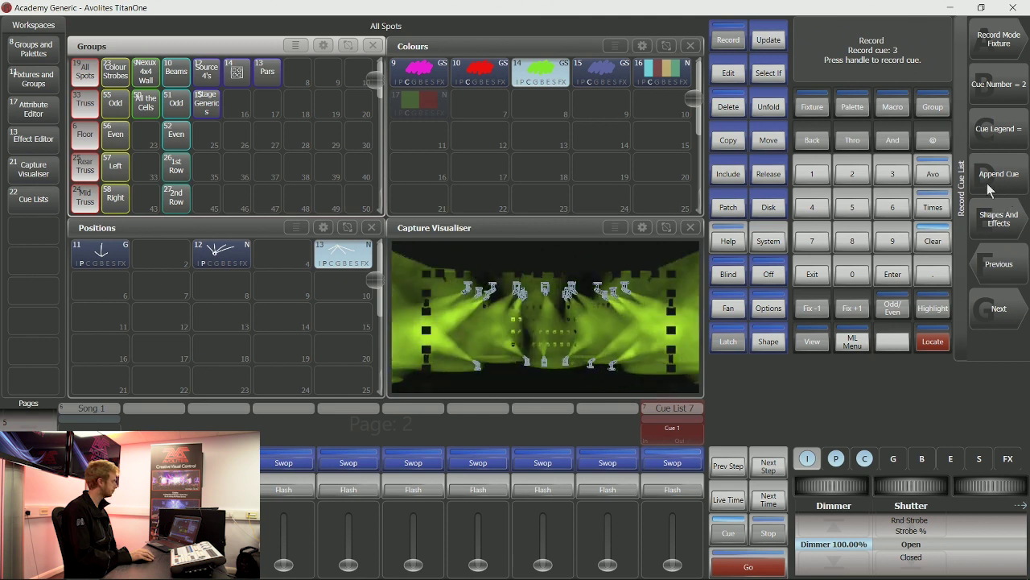
left_click(419, 71)
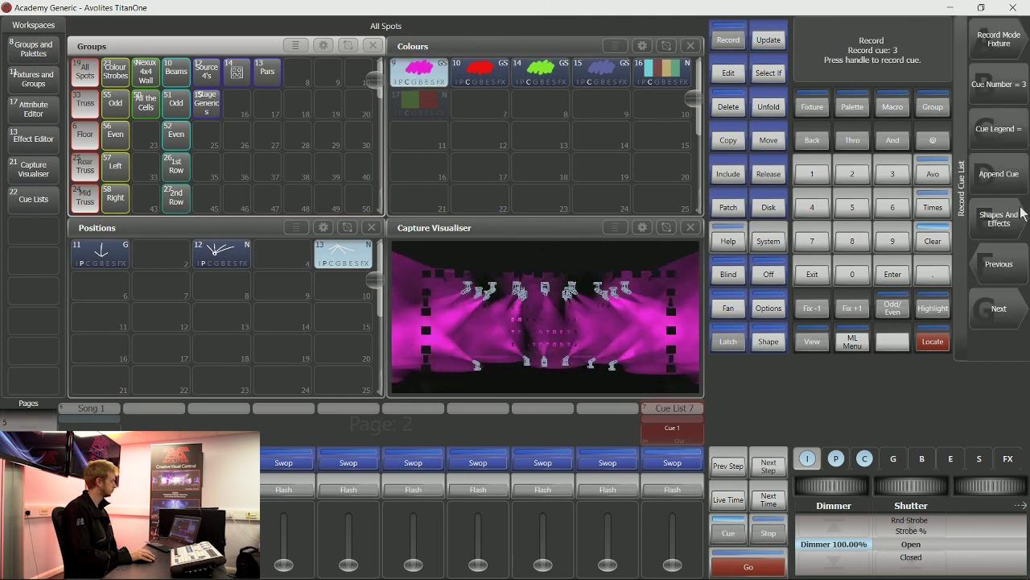
left_click(1000, 176)
Append cue 4 with position palette 11 and multicolour palette 16.
left_click(120, 251)
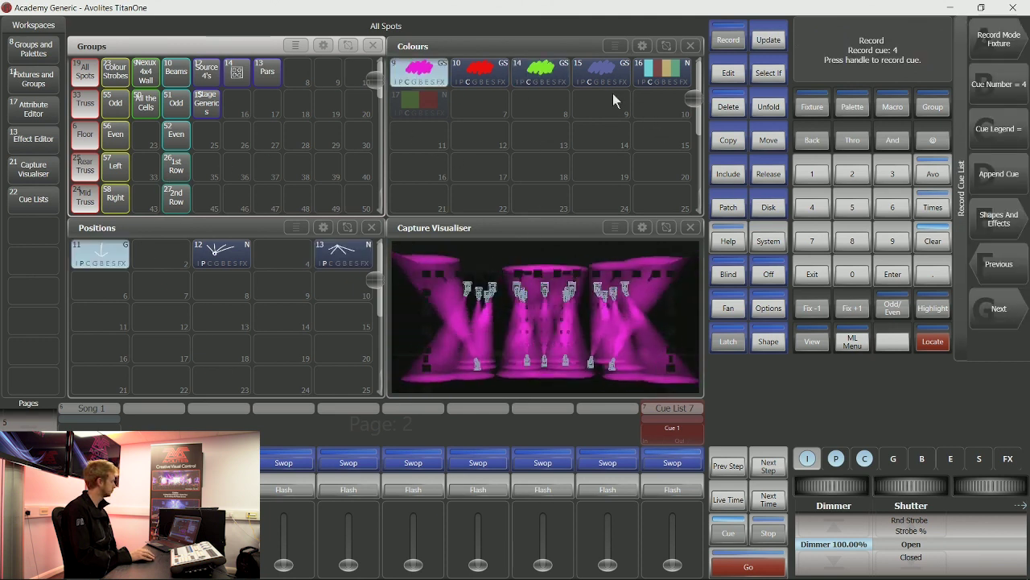
left_click(676, 80)
left_click(985, 177)
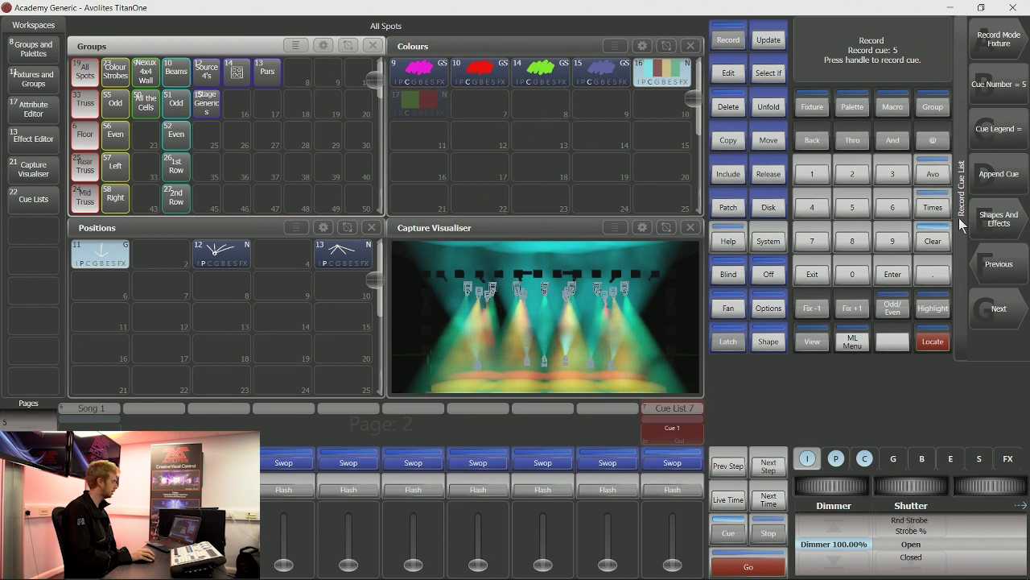
Add a Dimmer Spread shape to the selected spots and set its spread to 4.
left_click(1008, 228)
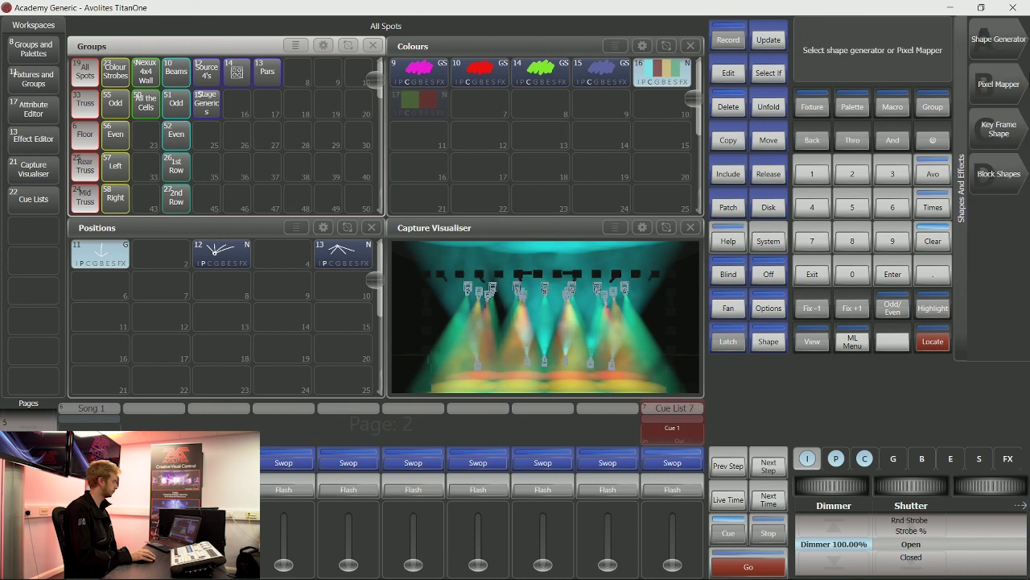
left_click(1008, 53)
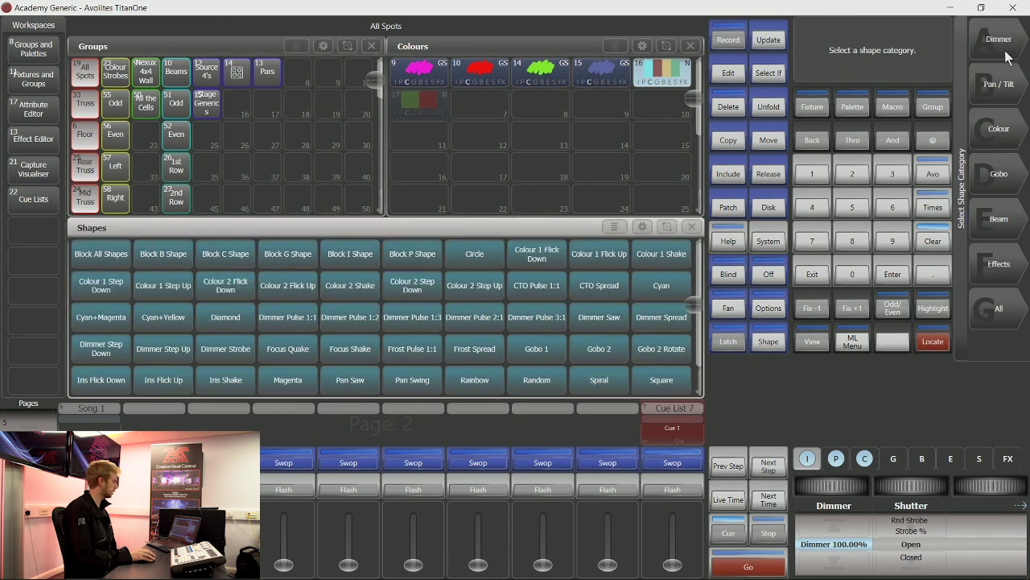
left_click(999, 41)
left_click(1008, 48)
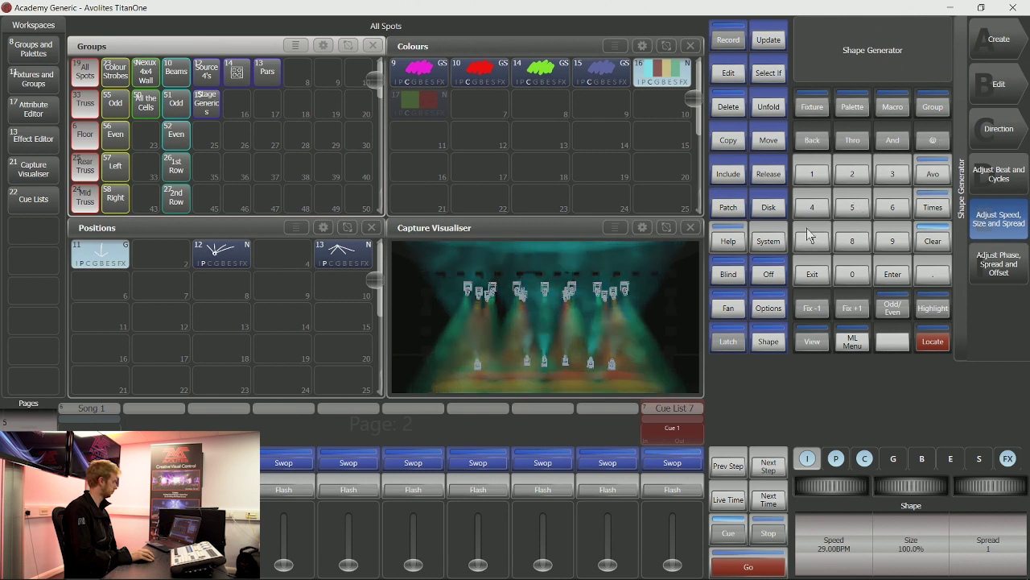
left_click(1004, 190)
type("4")
left_click(1003, 221)
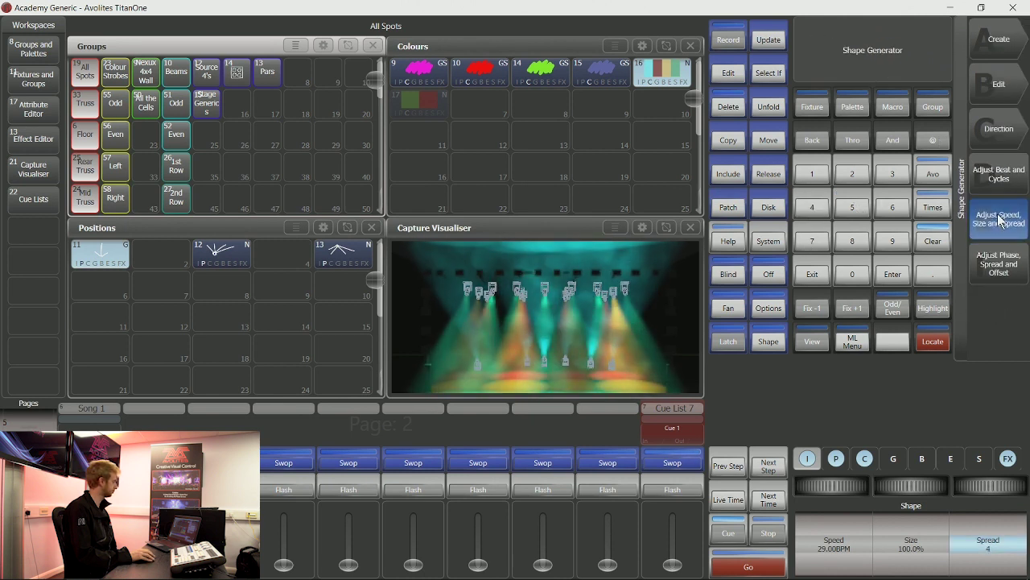
Append the look with the shape as cue 5 of the new cue list and clear the programmer.
left_click(737, 42)
left_click(738, 40)
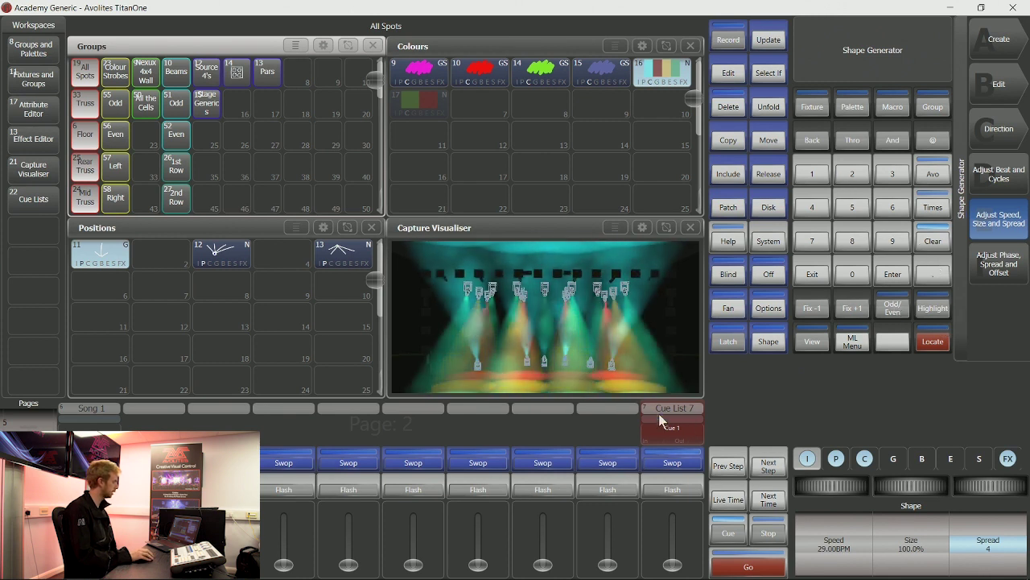
left_click(728, 39)
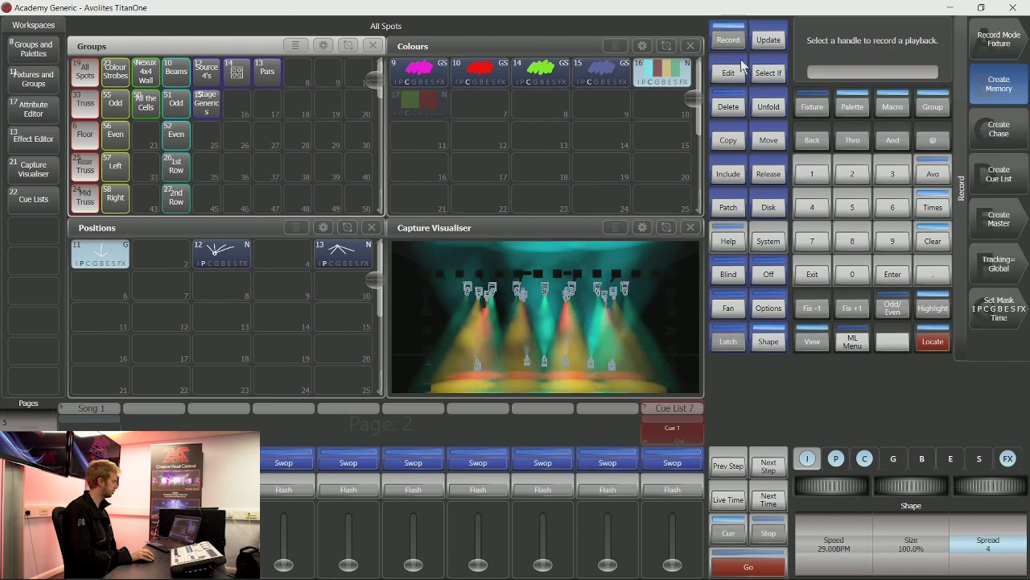
left_click(689, 464)
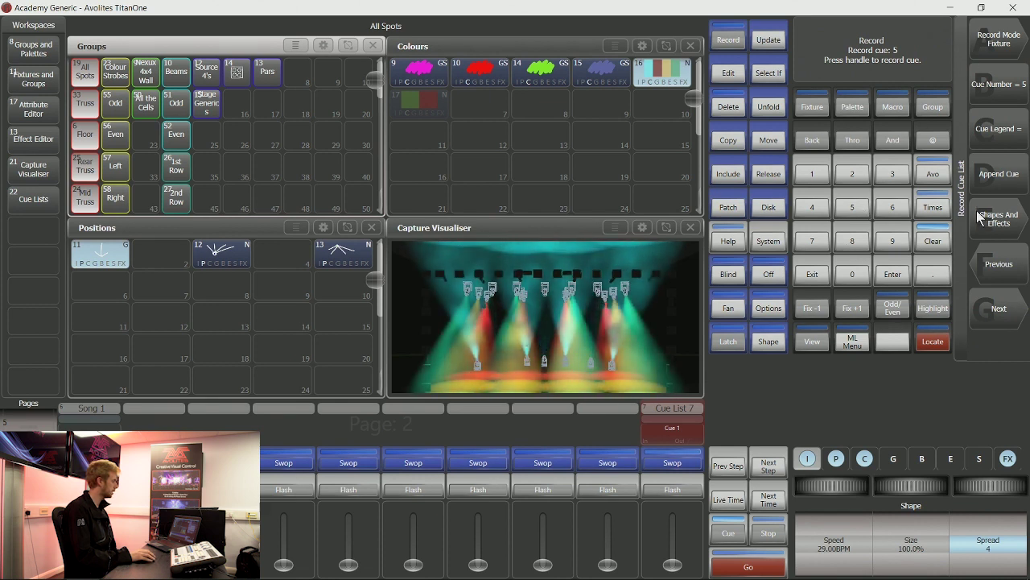
left_click(1011, 175)
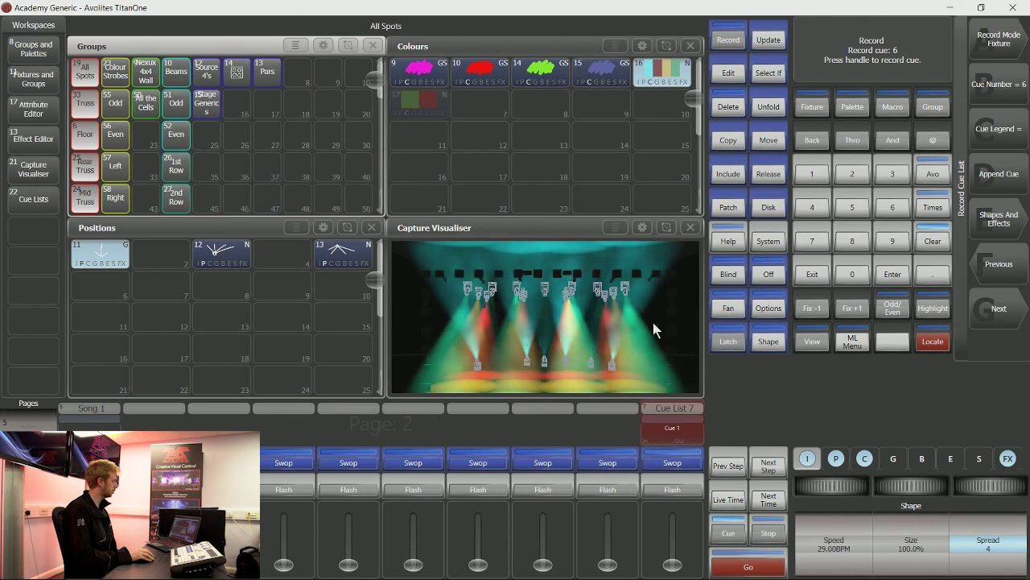
left_click(934, 243)
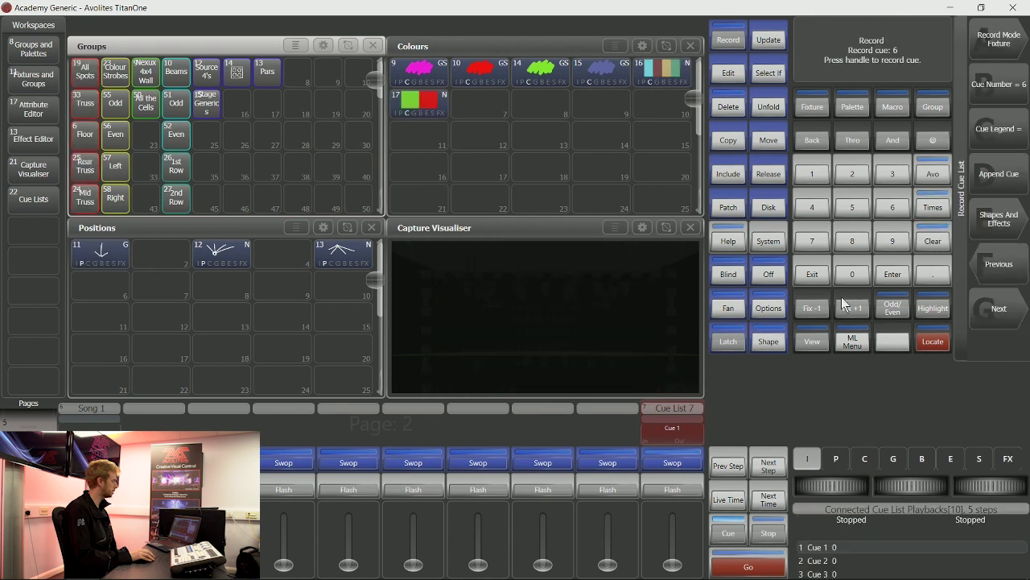
left_click(815, 282)
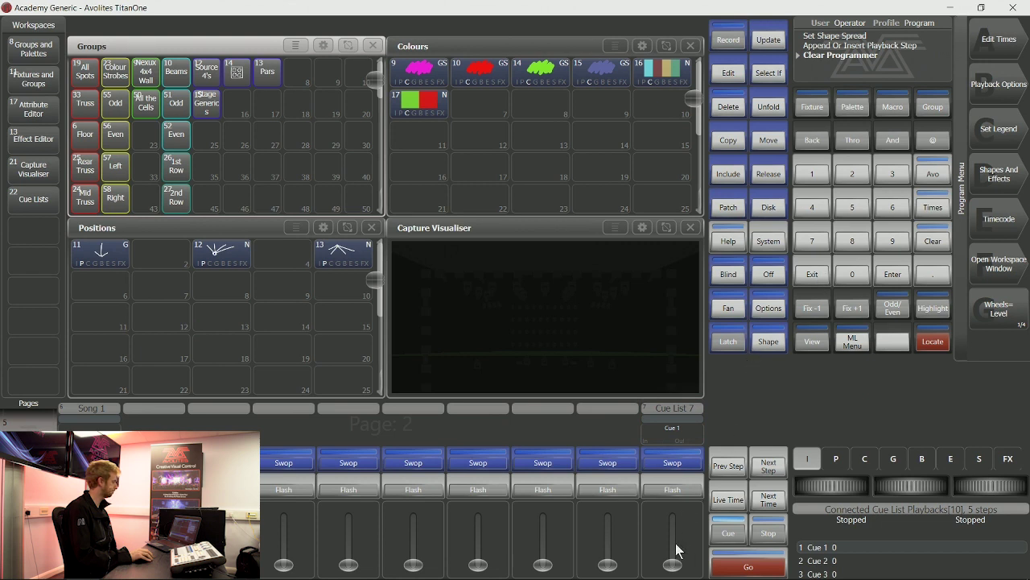
Raise the new cue list's fader to full and play through cues 1 to 5.
left_click_drag(674, 567, 686, 487)
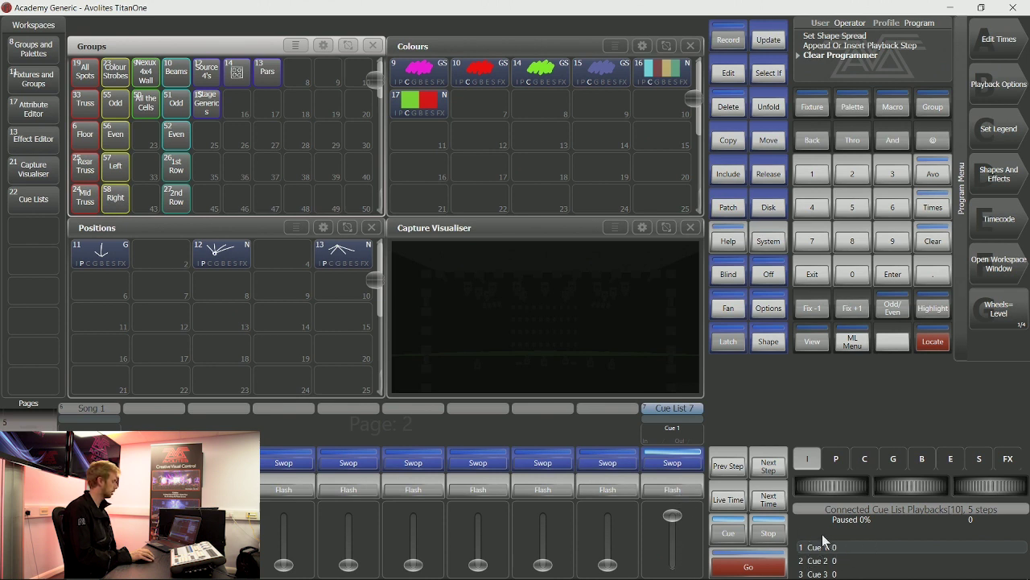
left_click(780, 563)
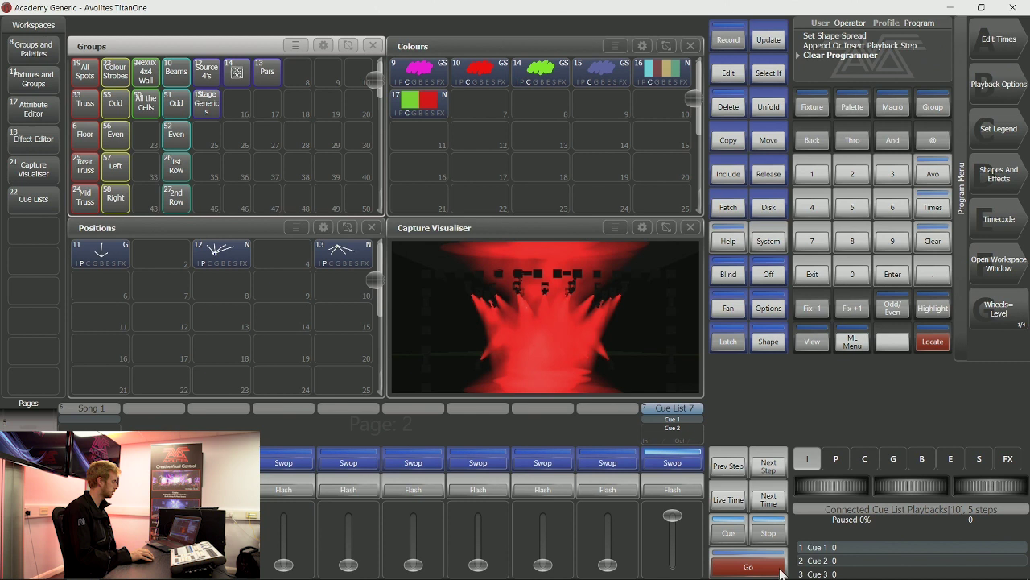
left_click(781, 567)
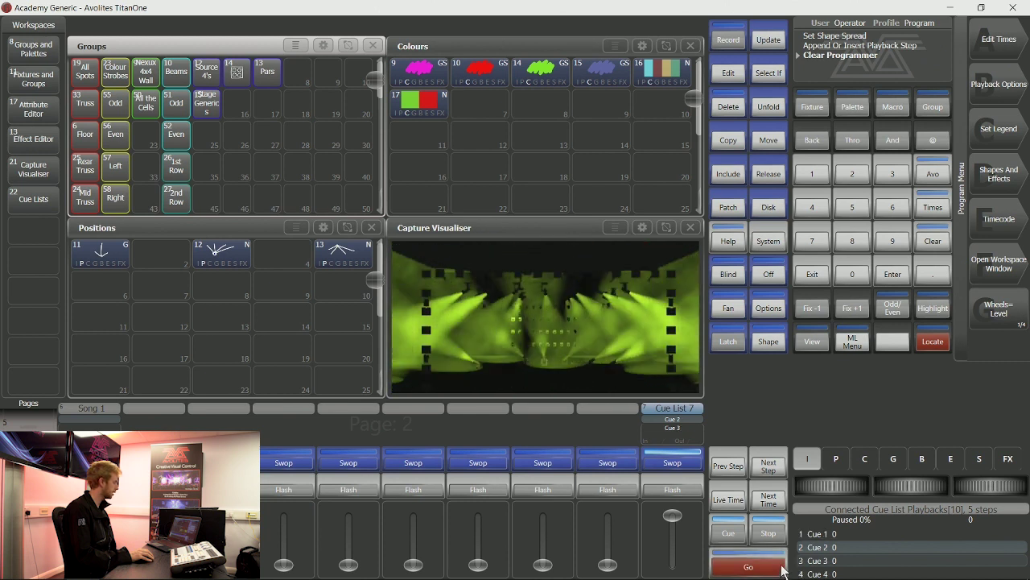
left_click(781, 569)
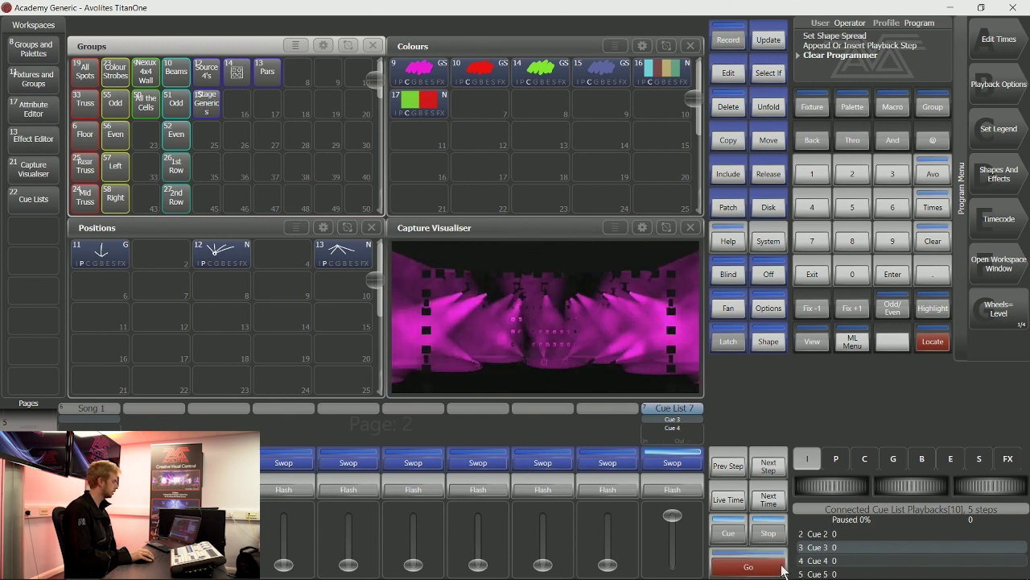
left_click(781, 568)
left_click(782, 568)
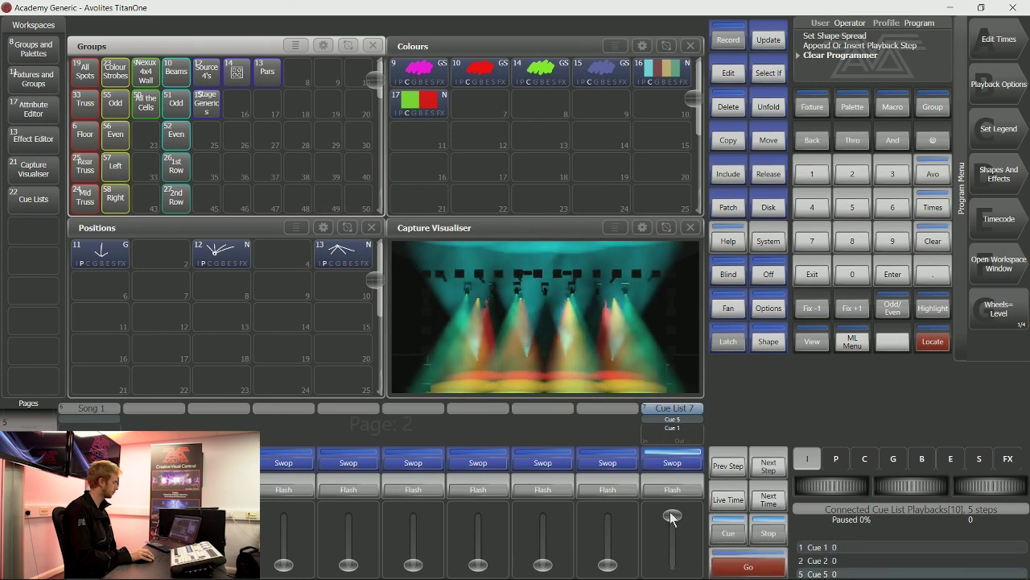
left_click_drag(671, 519, 682, 493)
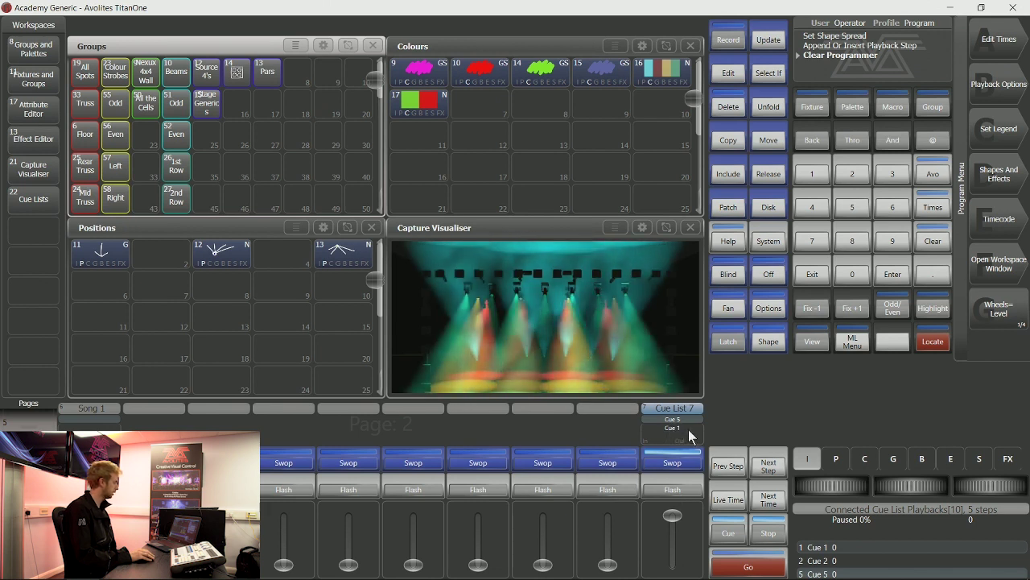
Open Cue List 7 for editing times in a full-size playback view showing all columns.
left_click(978, 42)
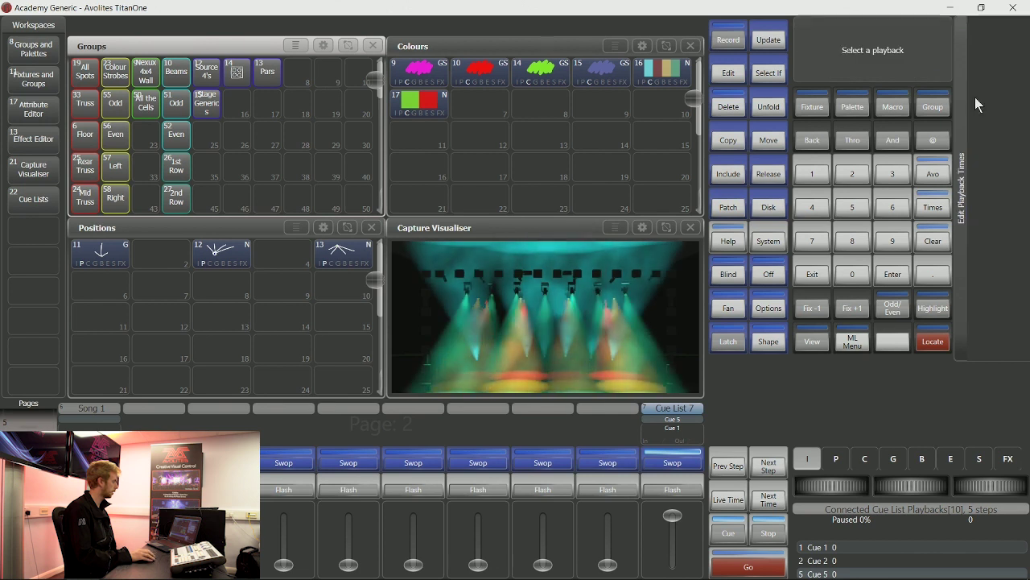
left_click(690, 433)
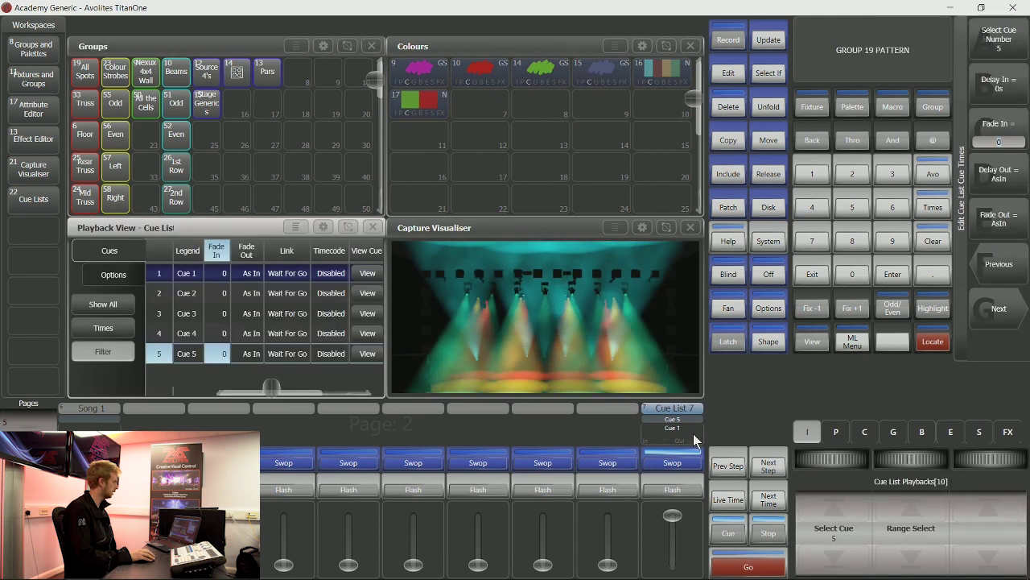
left_click(328, 230)
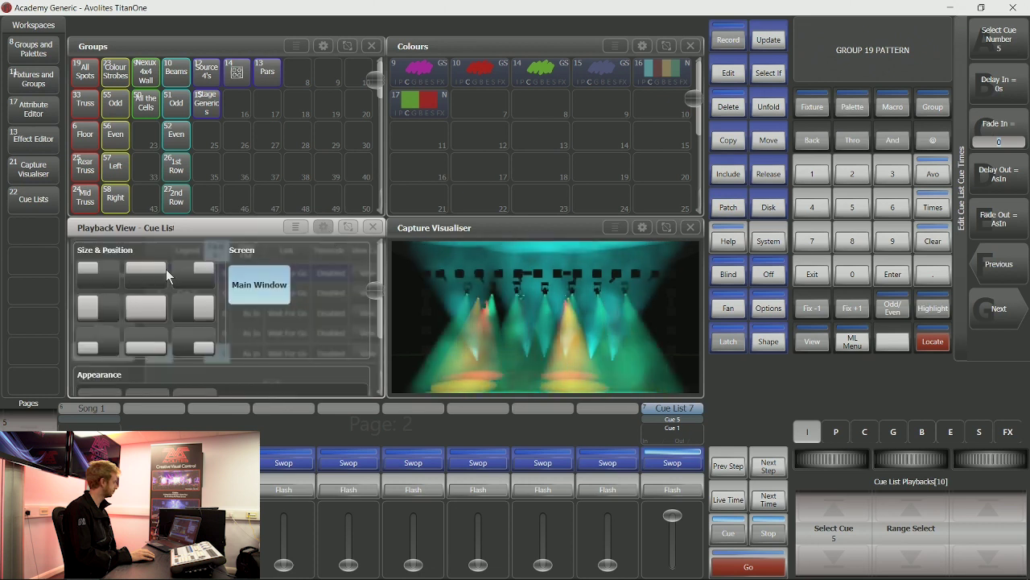
left_click(159, 296)
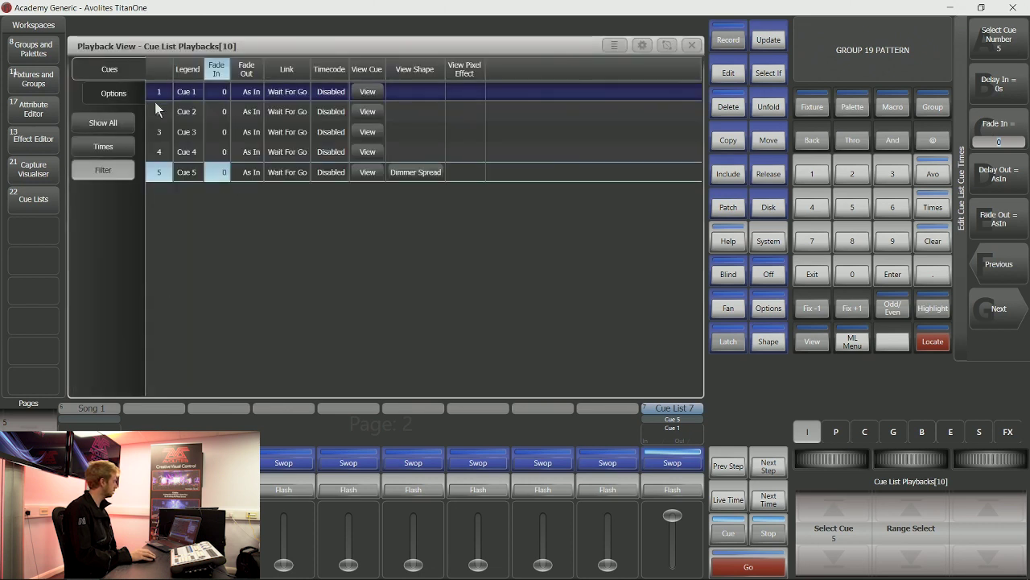
left_click(103, 122)
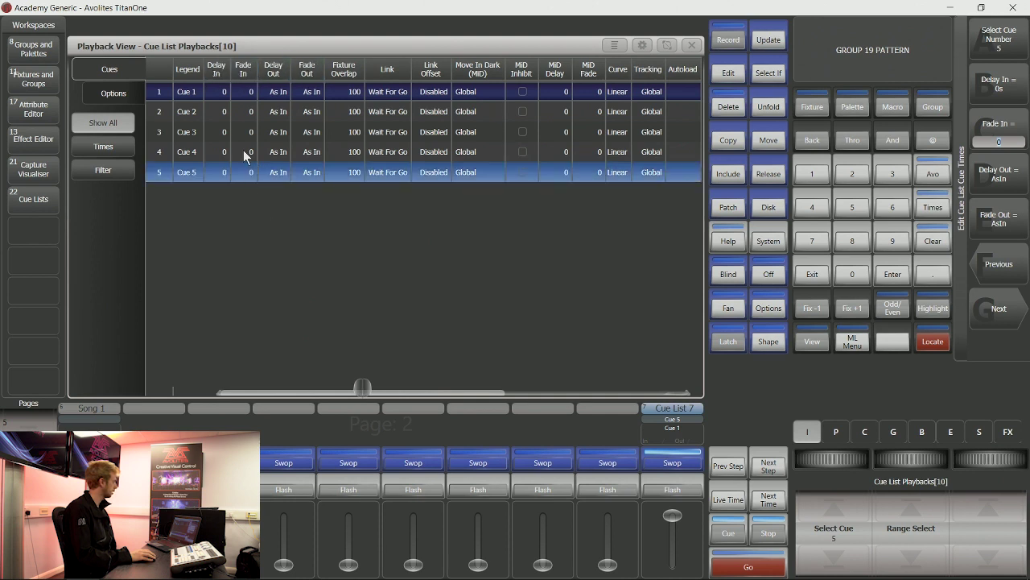
Set the Fade In and Fade Out times of all five cues to 2 seconds.
left_click(244, 75)
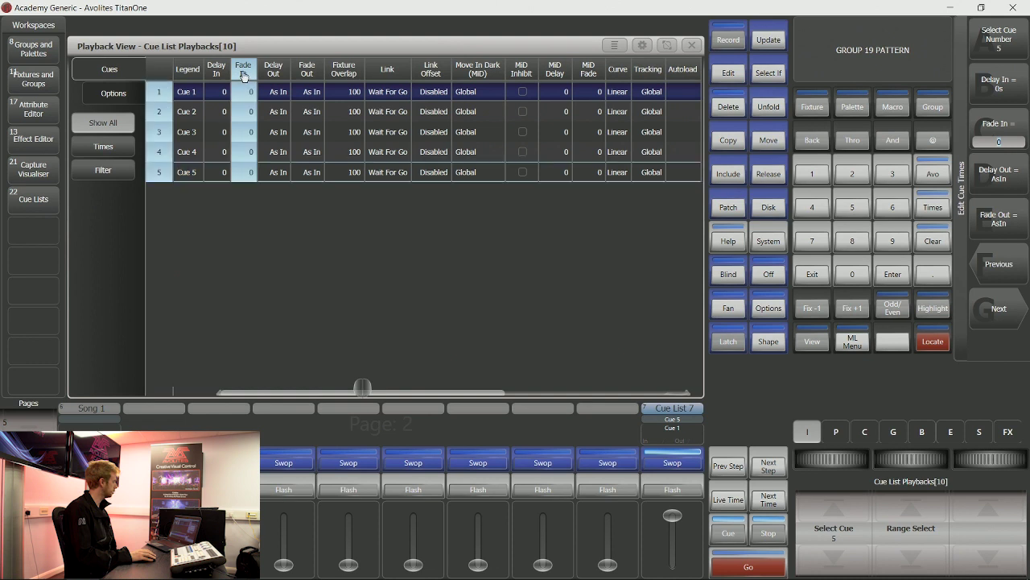
left_click(859, 172)
left_click(894, 270)
left_click(307, 70)
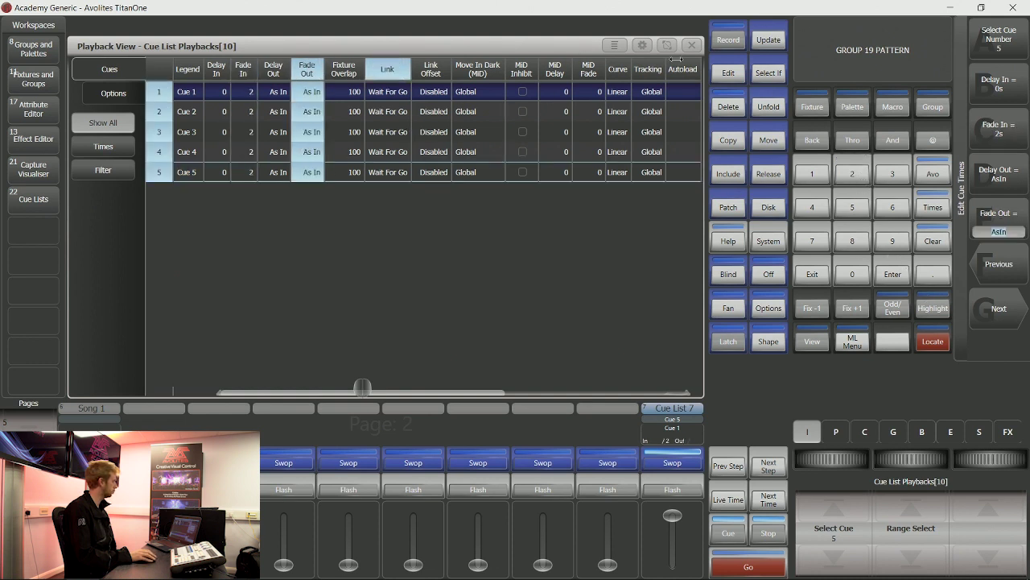
left_click(853, 174)
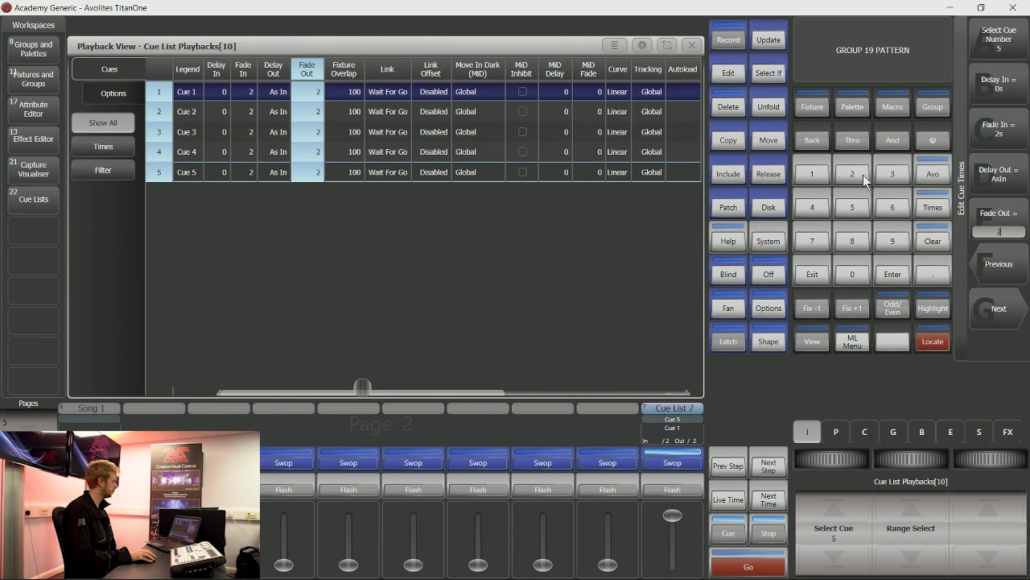
Confirm the cue time edits and play Cue List 7 through cues 1 to 5 with the new fade times.
left_click(898, 277)
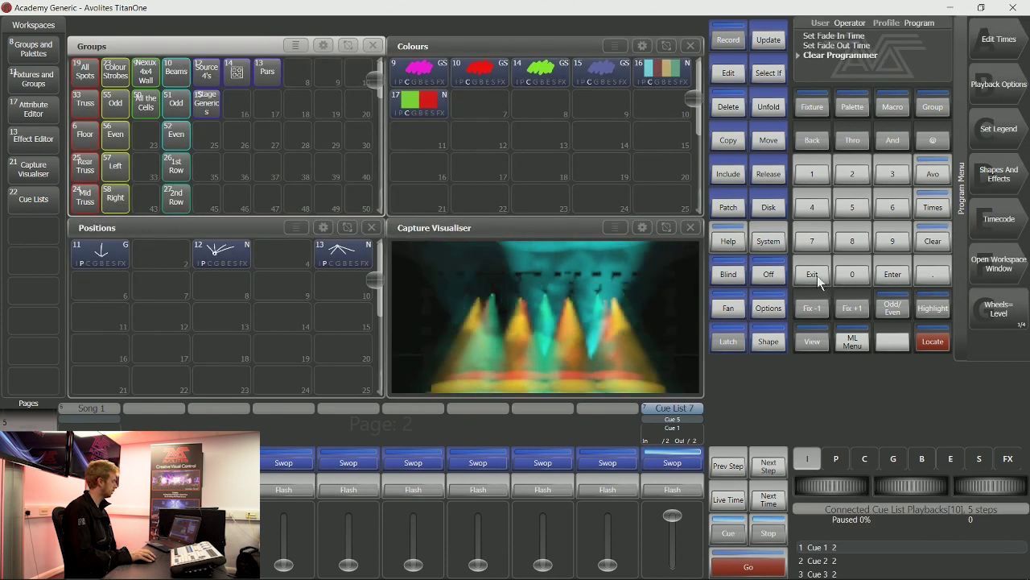
left_click(745, 566)
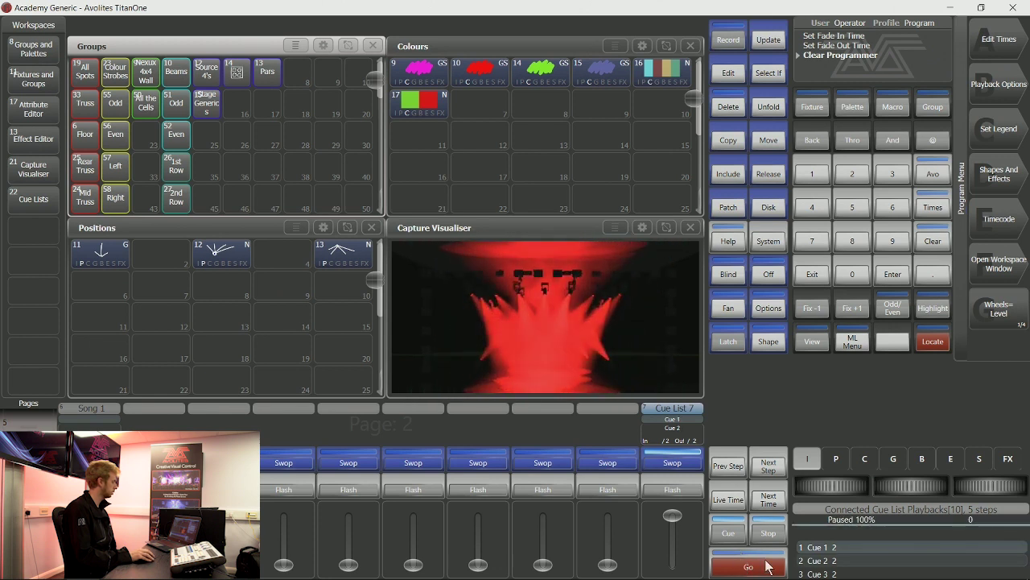
left_click(769, 566)
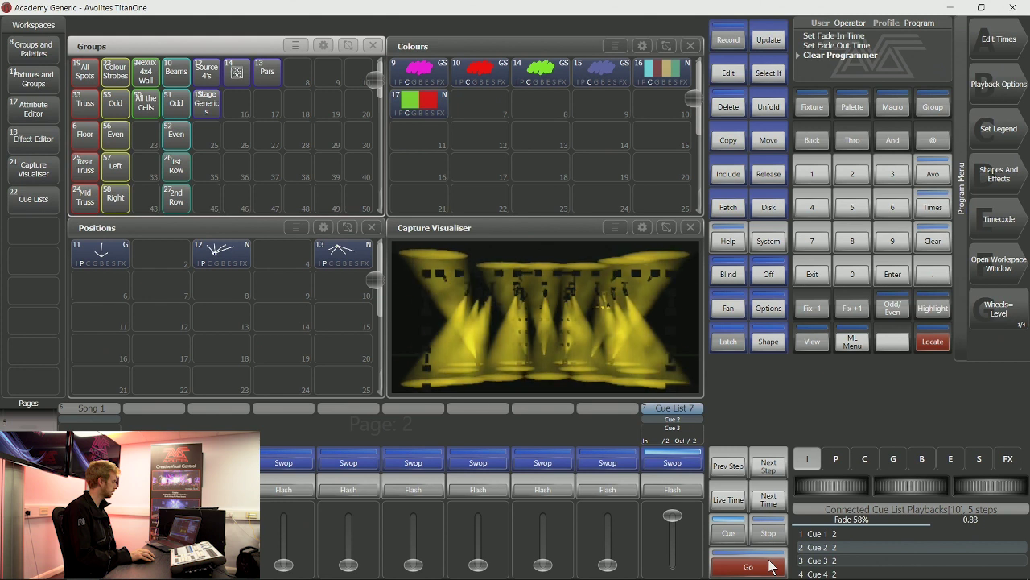
left_click(769, 566)
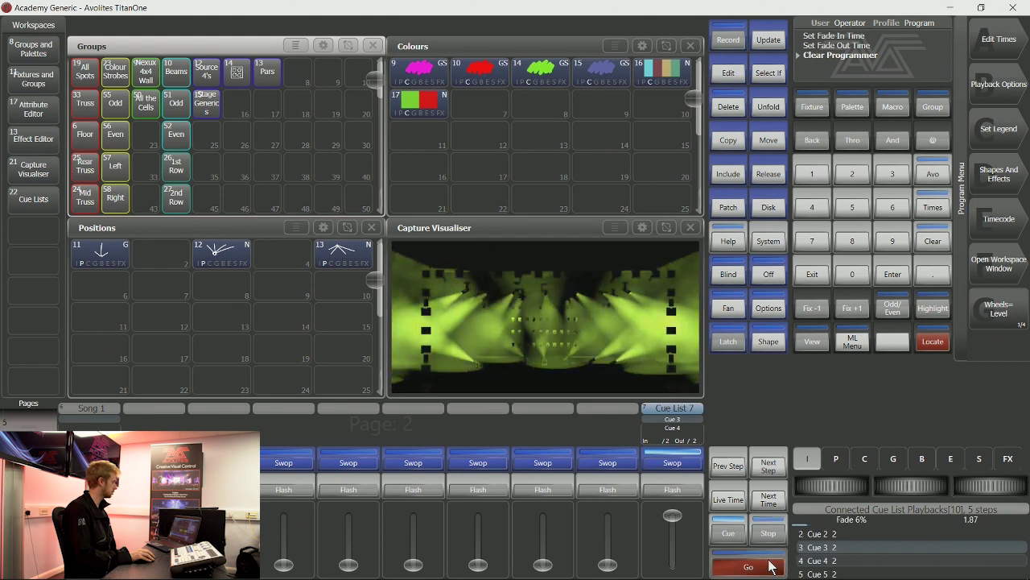
left_click(768, 566)
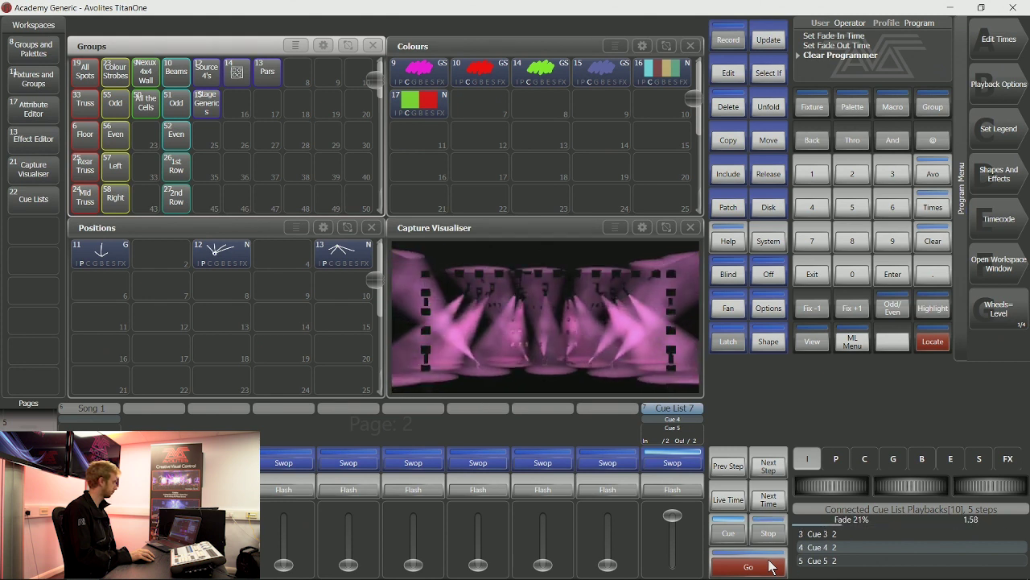
left_click(769, 566)
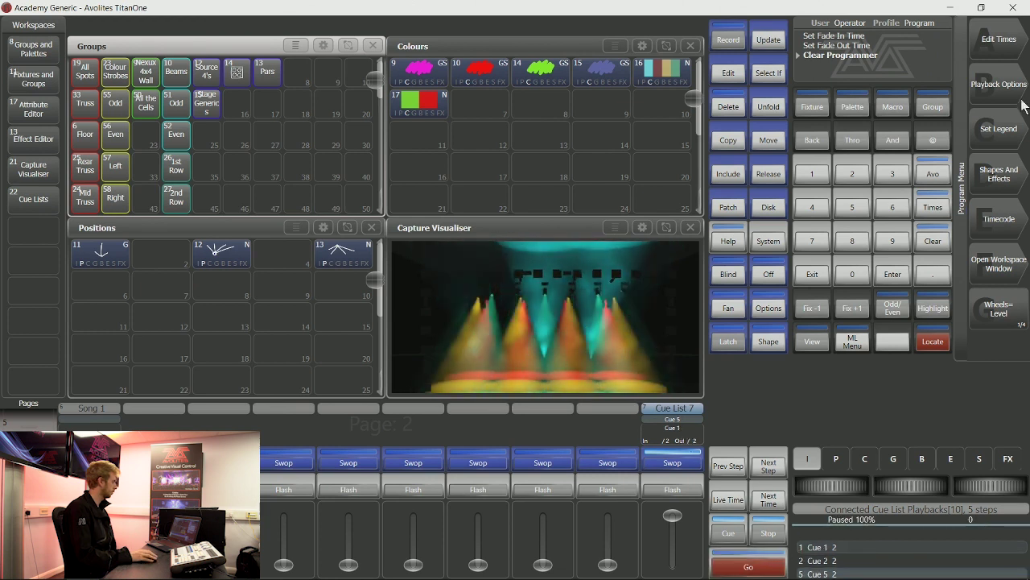
Set Cue List 7's fader mode to Intensity Kill At 0 and kill the playback by taking its fader to zero.
left_click(694, 431)
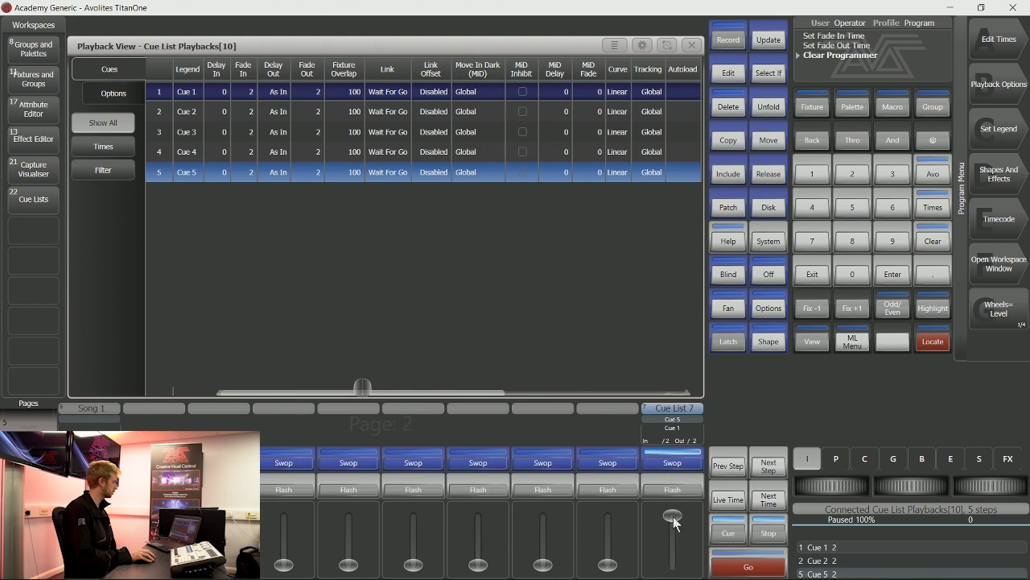
left_click_drag(675, 524, 678, 574)
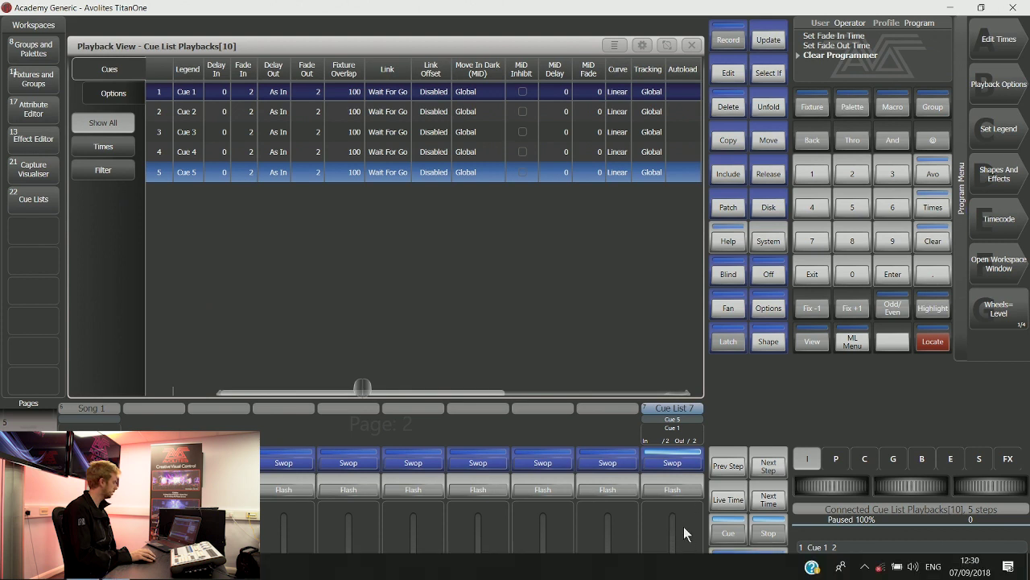
left_click(132, 90)
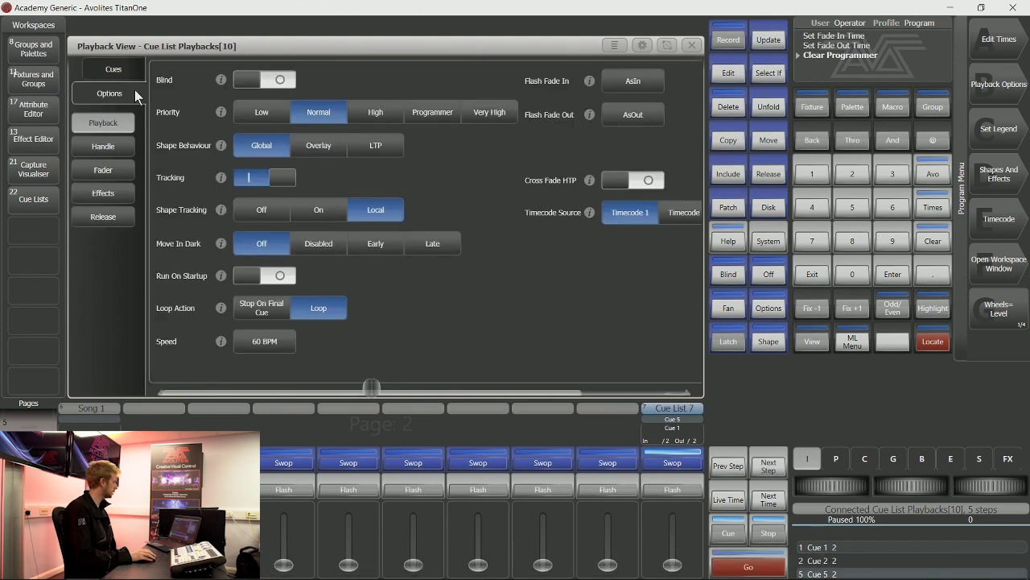
left_click(120, 149)
left_click(118, 172)
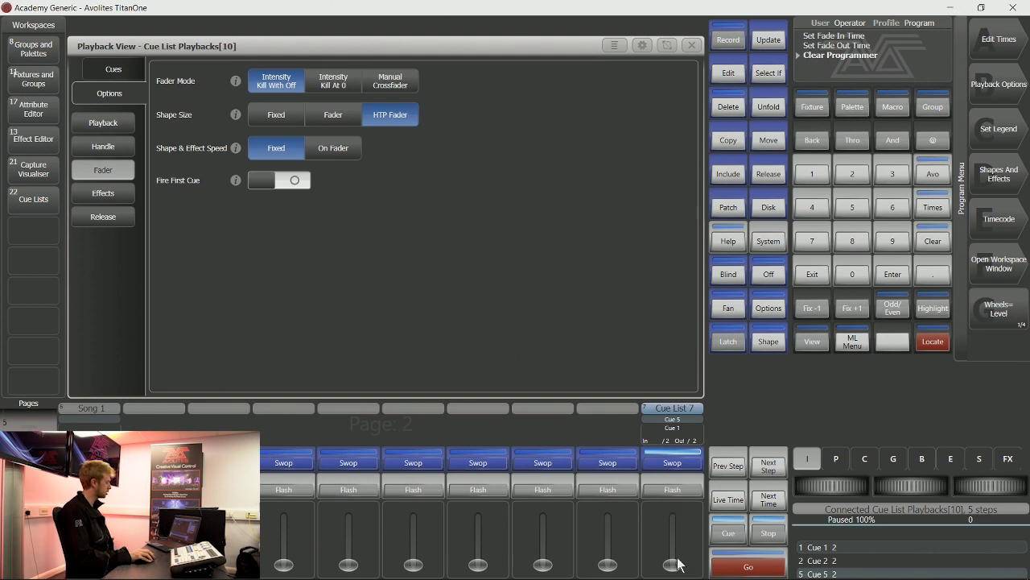
mouse_move(681, 564)
left_mouse_down()
mouse_move(673, 503)
mouse_move(671, 576)
left_mouse_up()
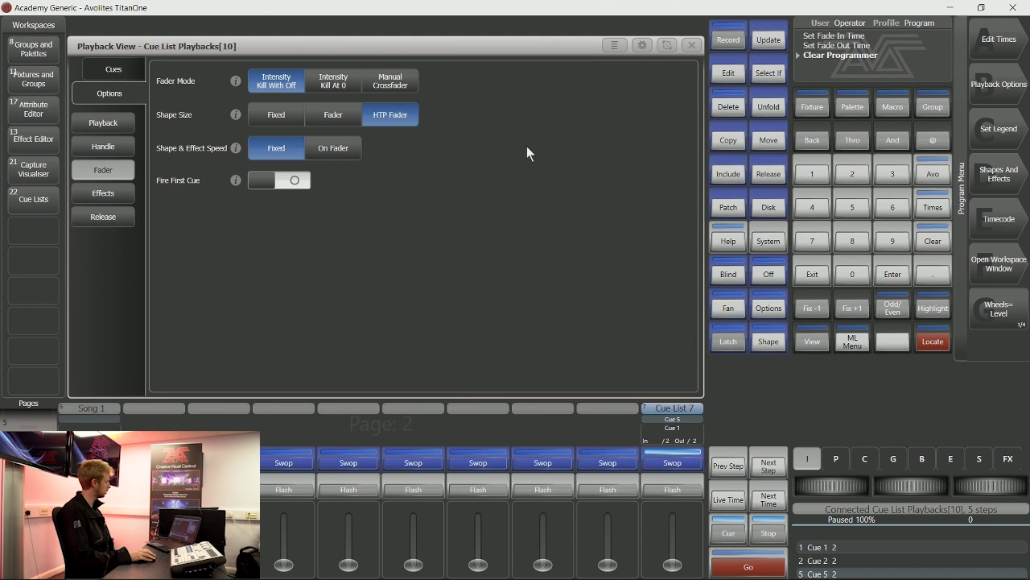
left_click(337, 85)
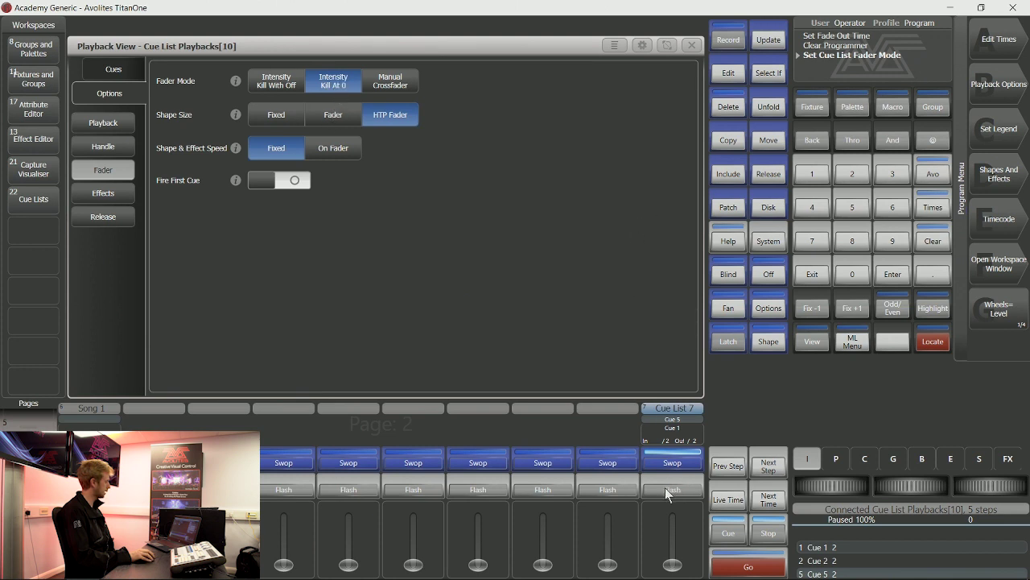
mouse_move(675, 569)
left_mouse_down()
mouse_move(674, 511)
mouse_move(673, 564)
left_mouse_up()
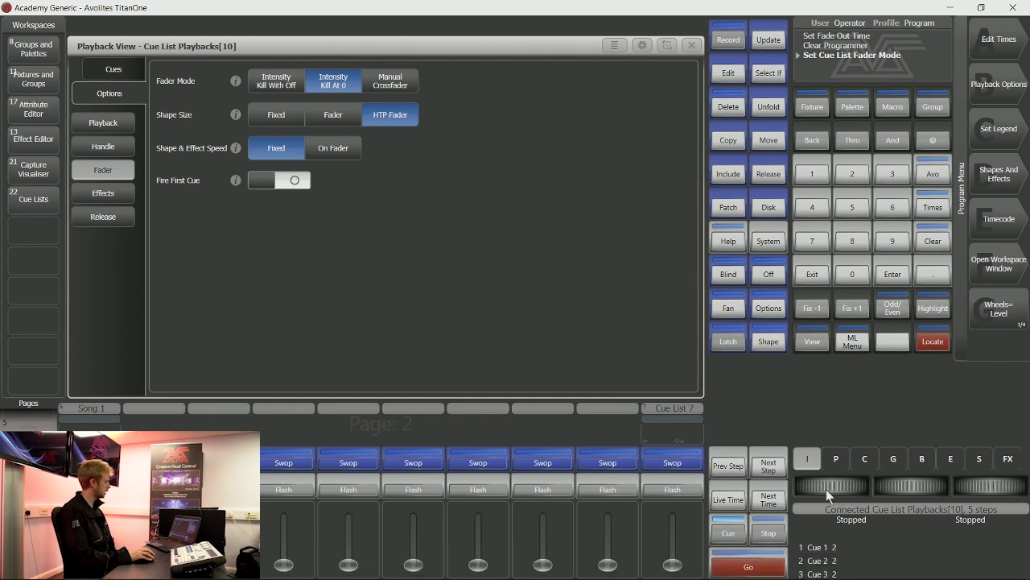
Set the fader mode to Manual Crossfader and crossfade by hand up to cue 3 with Cue List 7's fader.
left_click(407, 83)
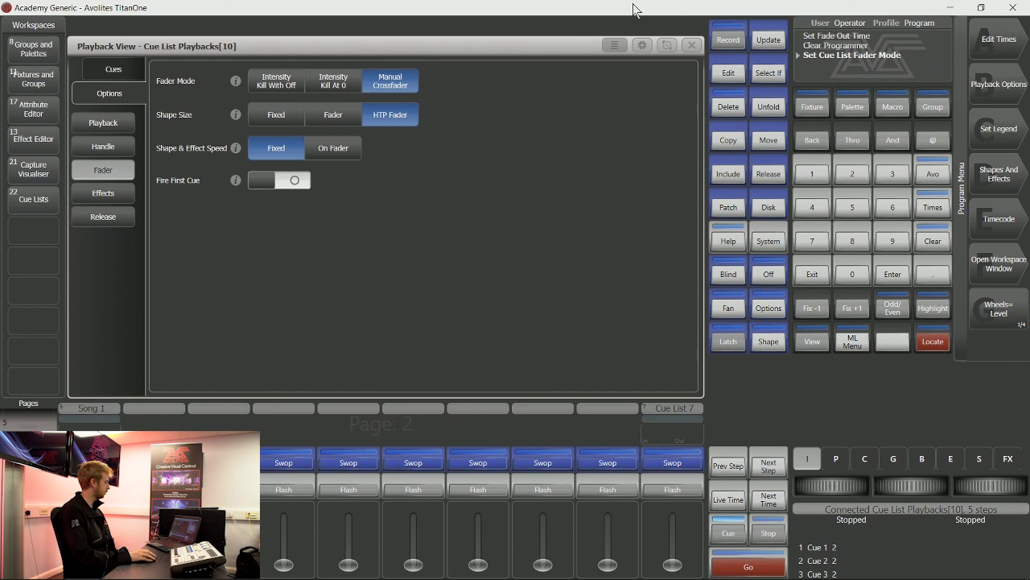
left_click(692, 45)
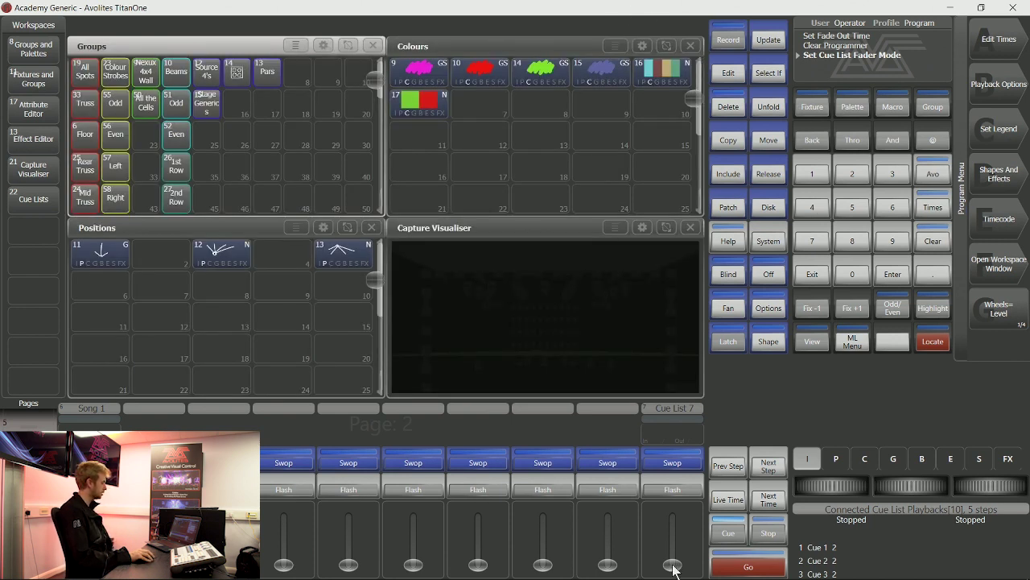
left_click_drag(675, 570, 674, 516)
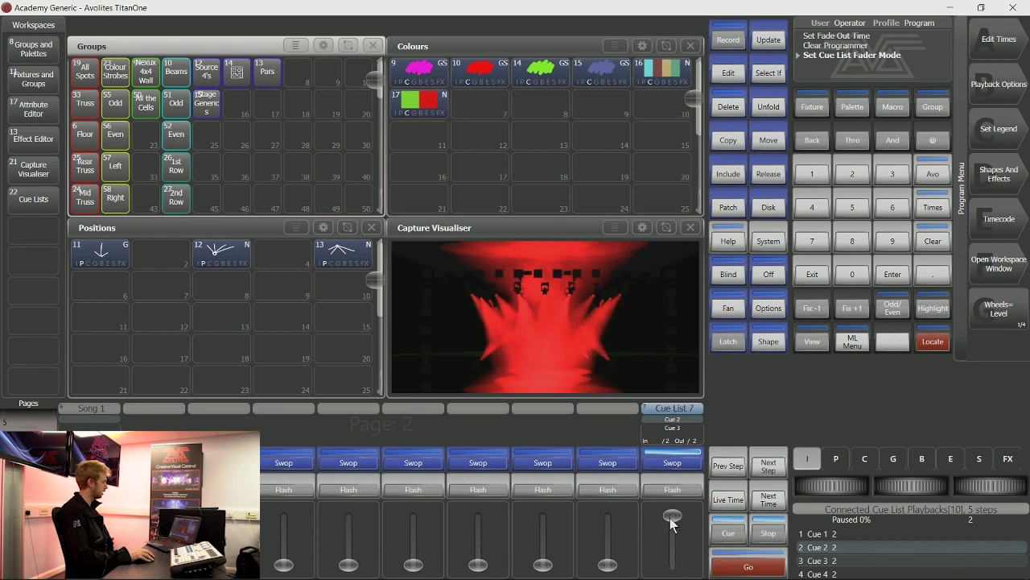
mouse_move(672, 523)
left_mouse_down()
mouse_move(676, 573)
mouse_move(673, 515)
left_mouse_up()
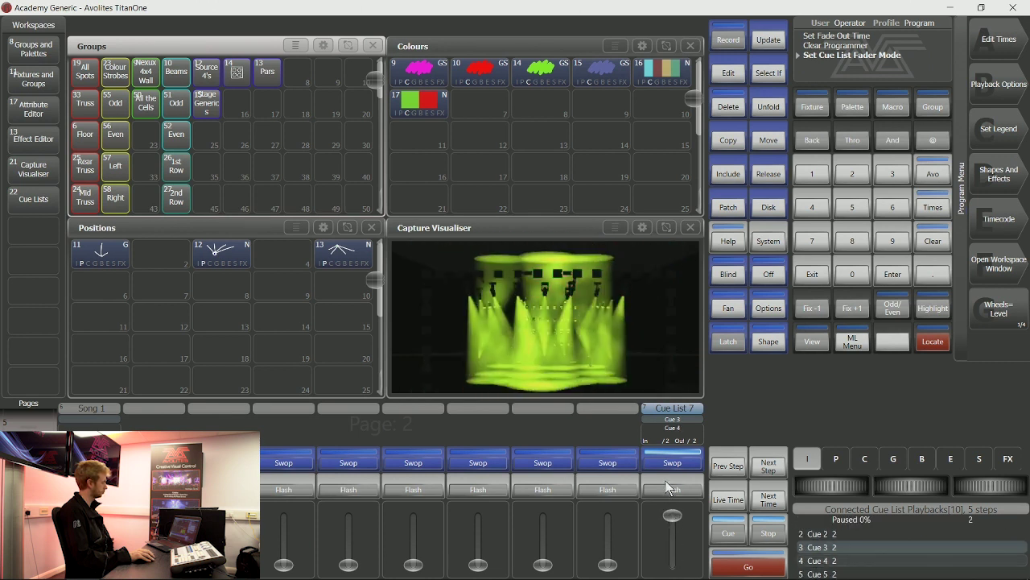
Set Cue List 7's Loop Action to Stop On Final Cue and return it to Loop.
left_click(680, 449)
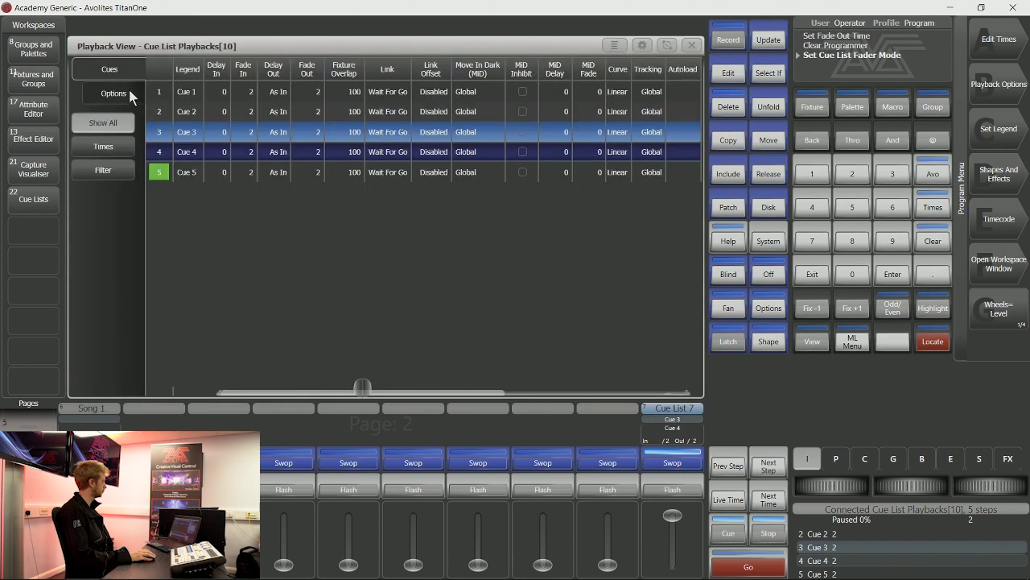
left_click(127, 94)
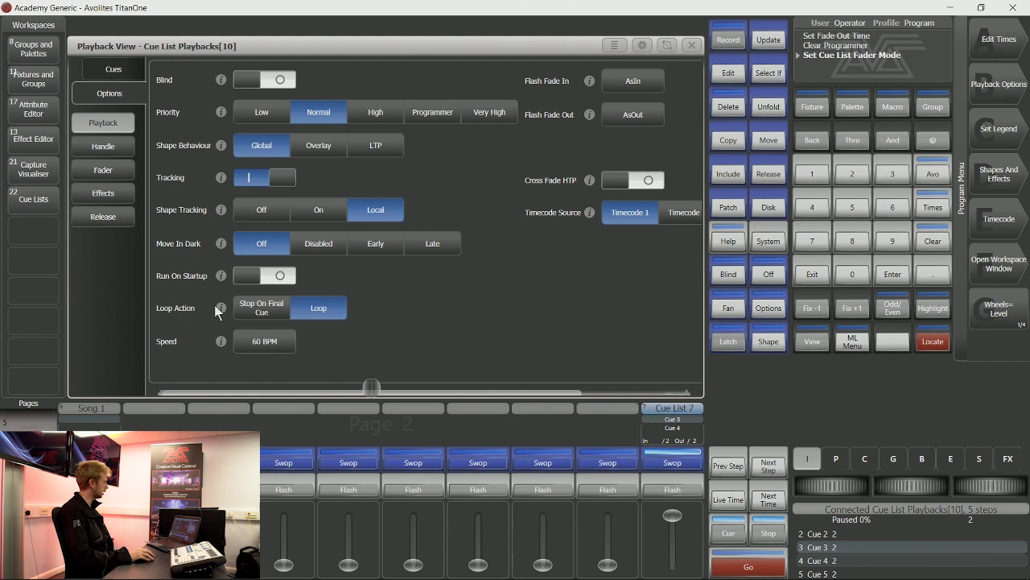
left_click(280, 316)
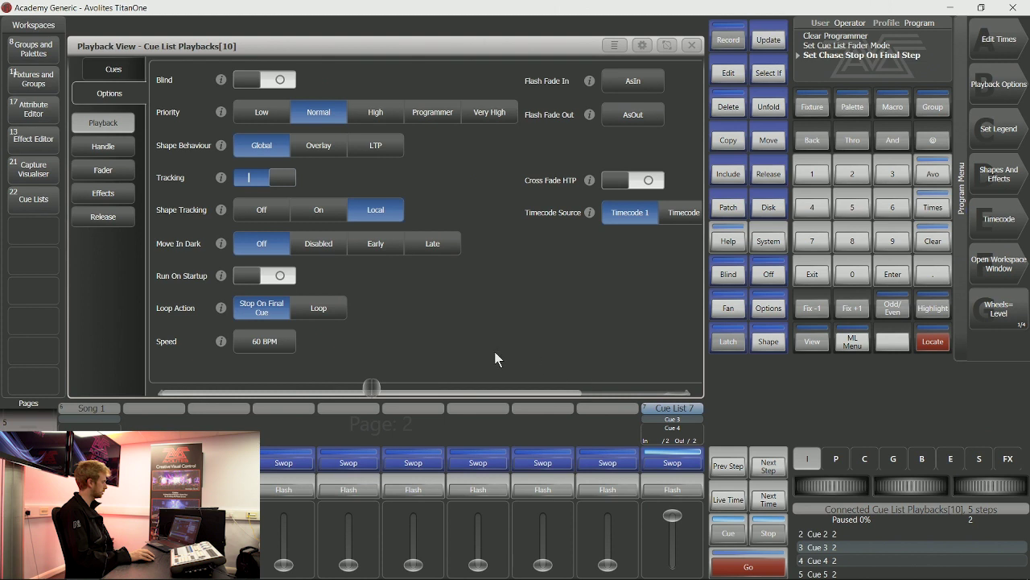
left_click(330, 312)
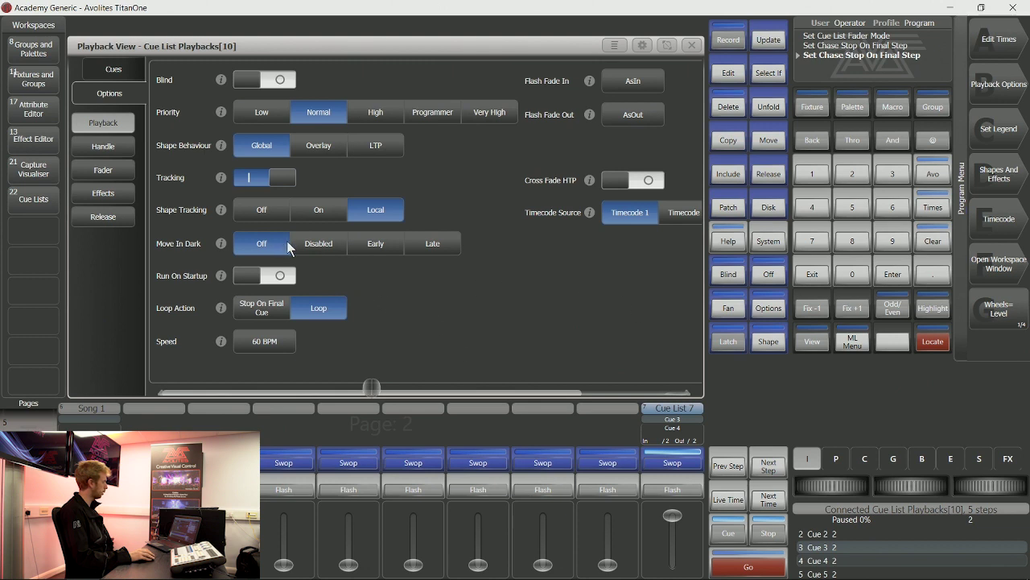
Enable Fire First Cue and set the fader mode to Intensity Kill With Off for Cue List 7.
left_click(125, 148)
left_click(121, 170)
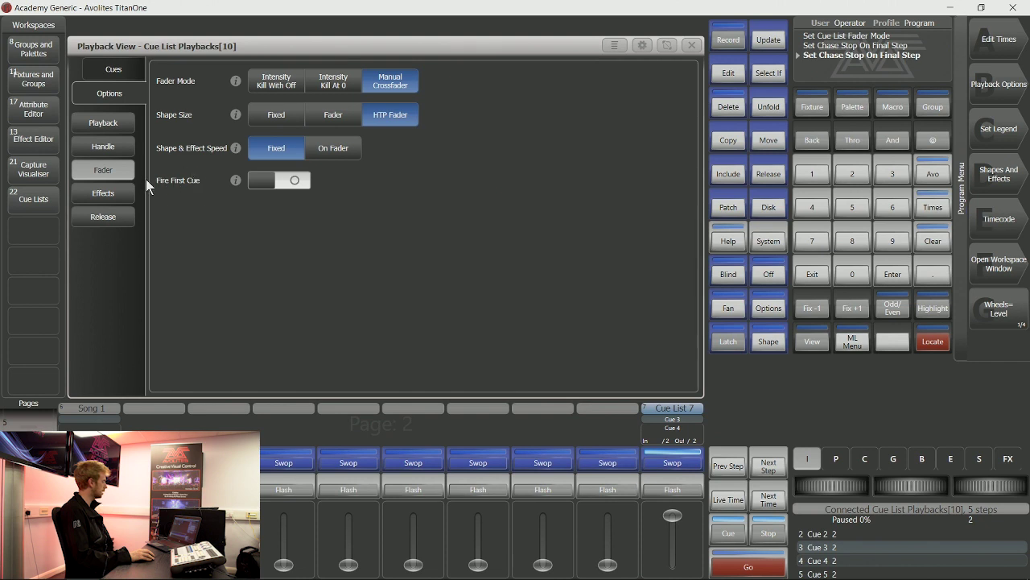
left_click(289, 179)
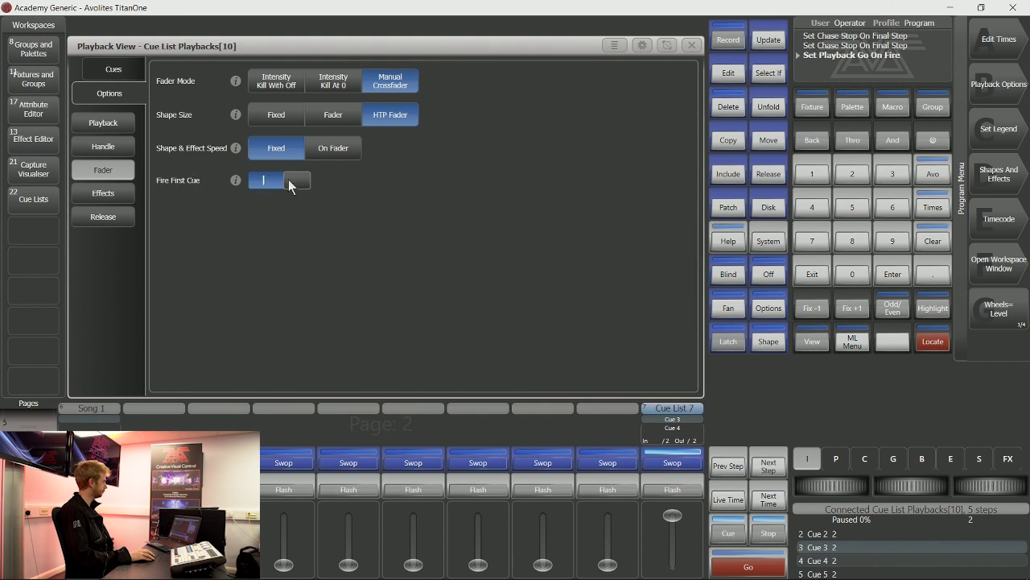
left_click(286, 85)
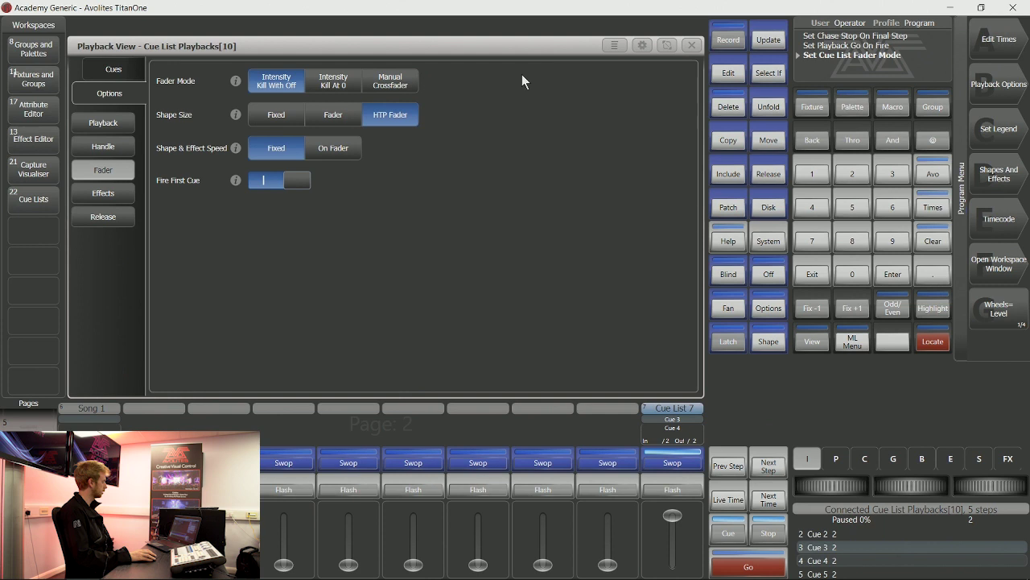
left_click(691, 45)
Release Cue List 7 with its fader at zero, and raise the fader to full to fire cue 1.
mouse_move(672, 516)
left_mouse_down()
mouse_move(672, 563)
mouse_move(672, 515)
left_mouse_up()
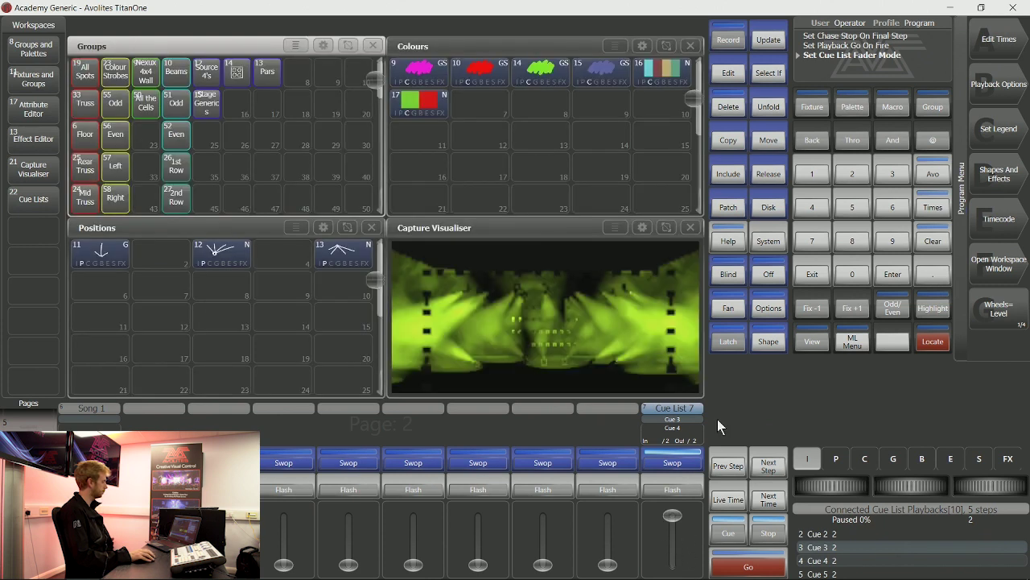
left_click(933, 241)
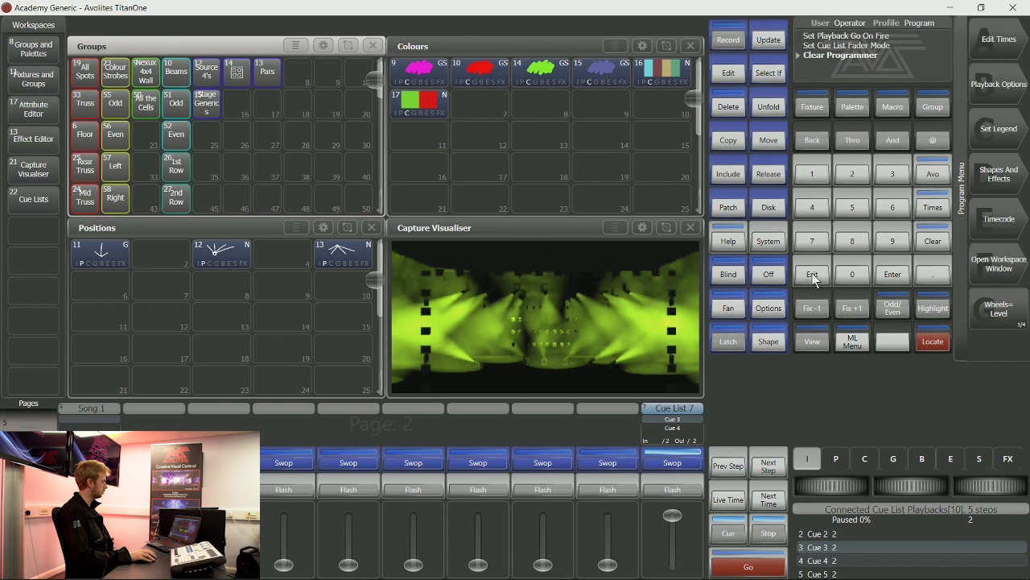
left_click_drag(672, 515, 706, 540)
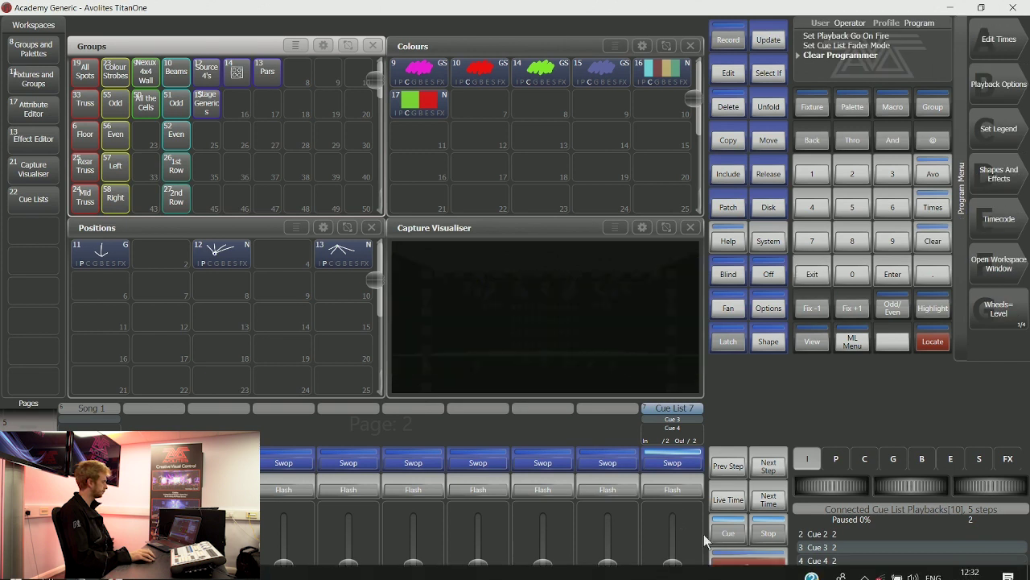
left_click(768, 174)
left_click(995, 58)
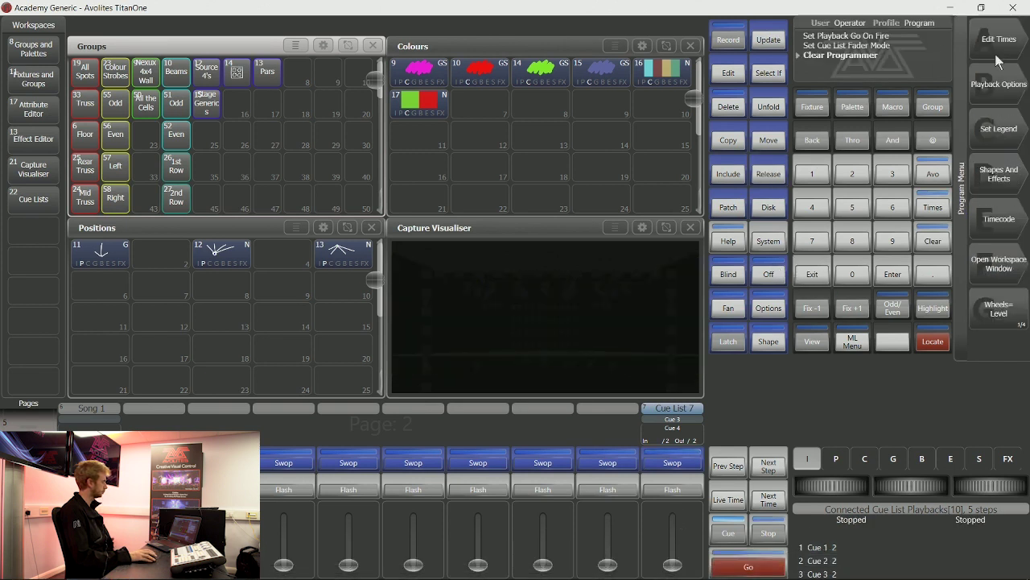
left_click_drag(672, 568, 672, 515)
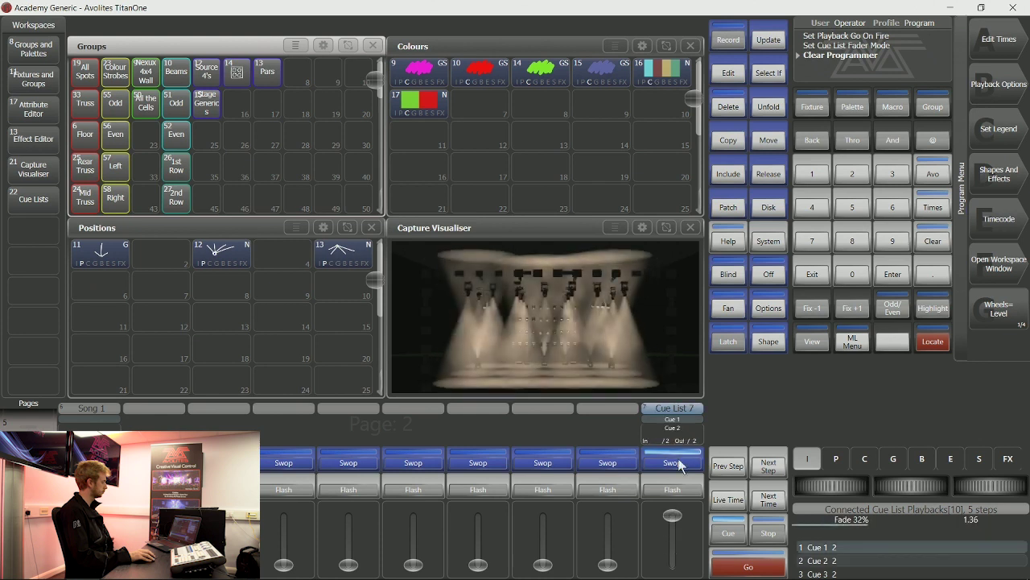